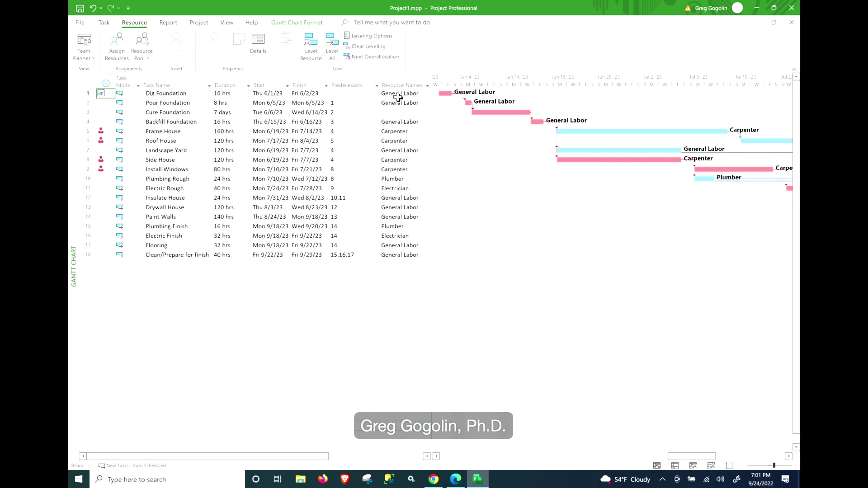
- Switch to the Resource Sheet view to see the eight resources and their hourly rates
left_click(94, 53)
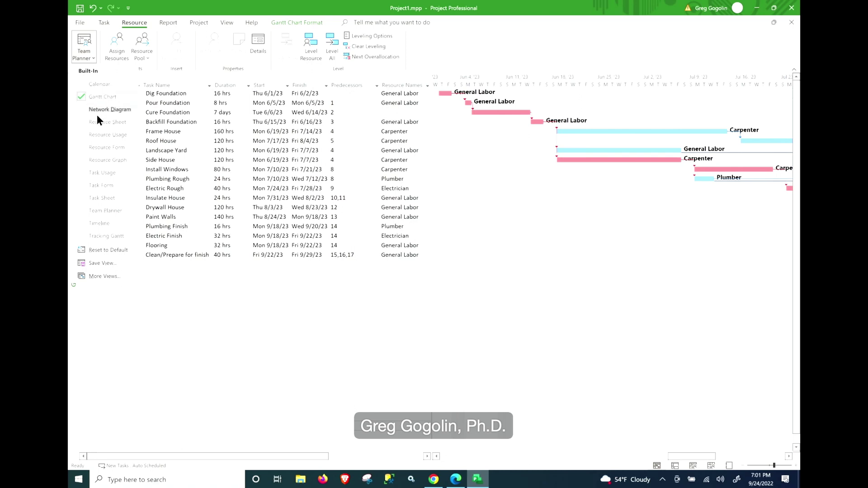
left_click(100, 122)
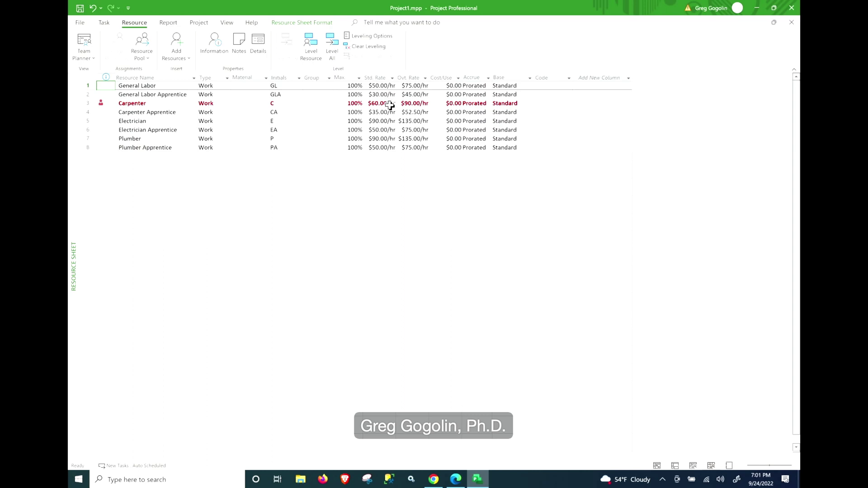
- Return from the Resource Sheet to the Gantt Chart view of the 18 tasks
left_click(91, 57)
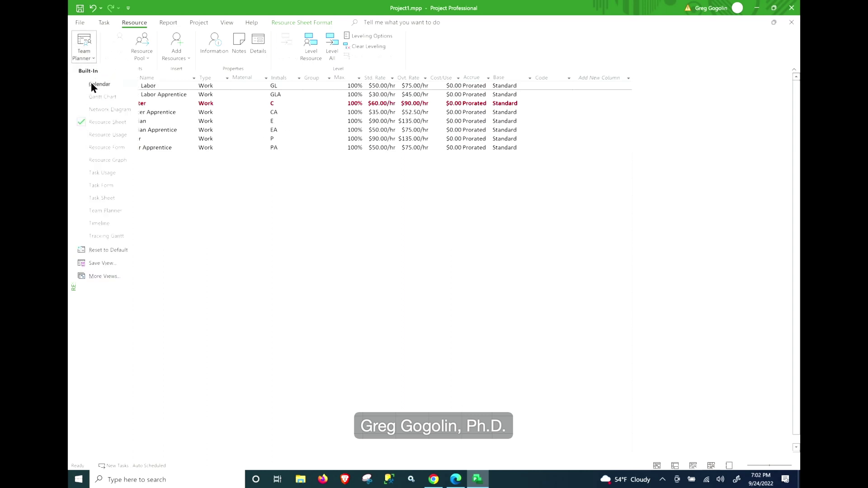
left_click(102, 96)
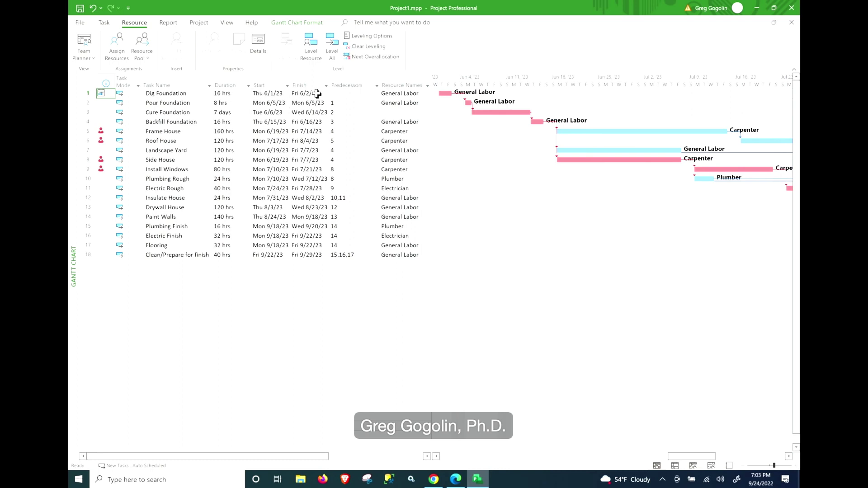
left_click(92, 53)
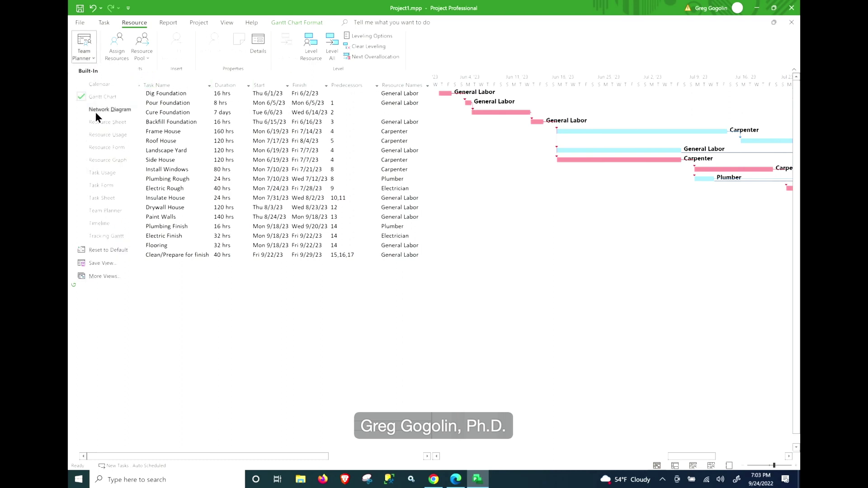
left_click(107, 122)
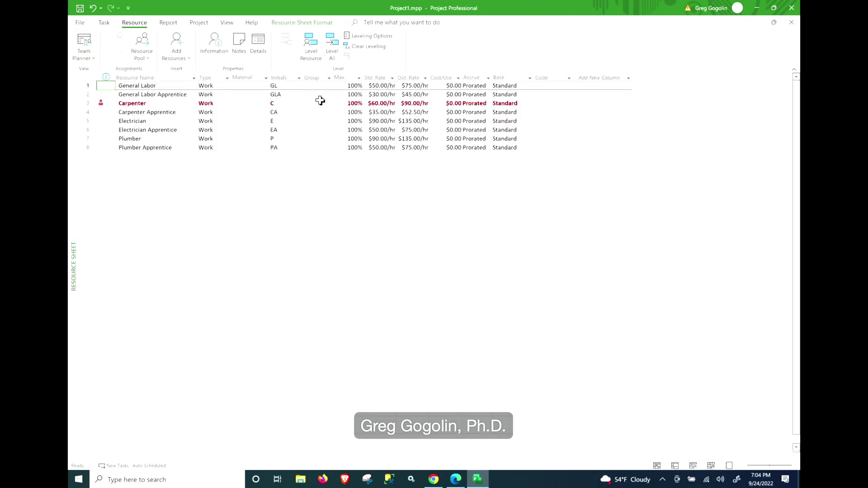
left_click(93, 58)
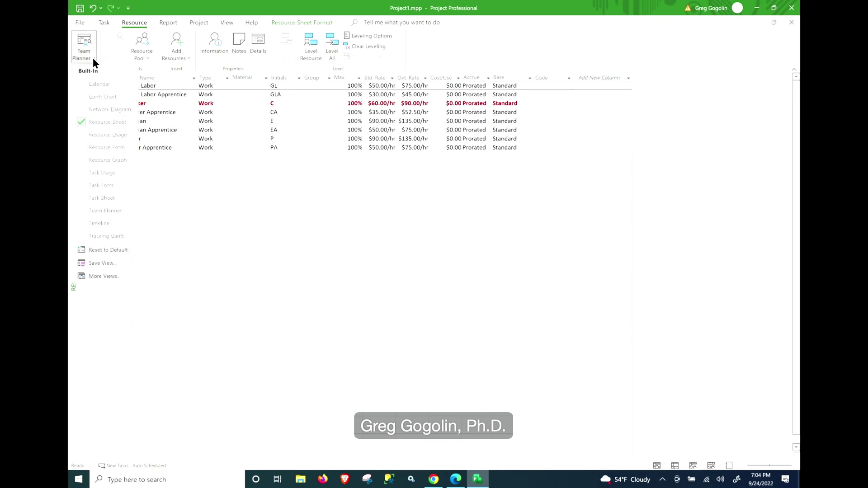
left_click(92, 100)
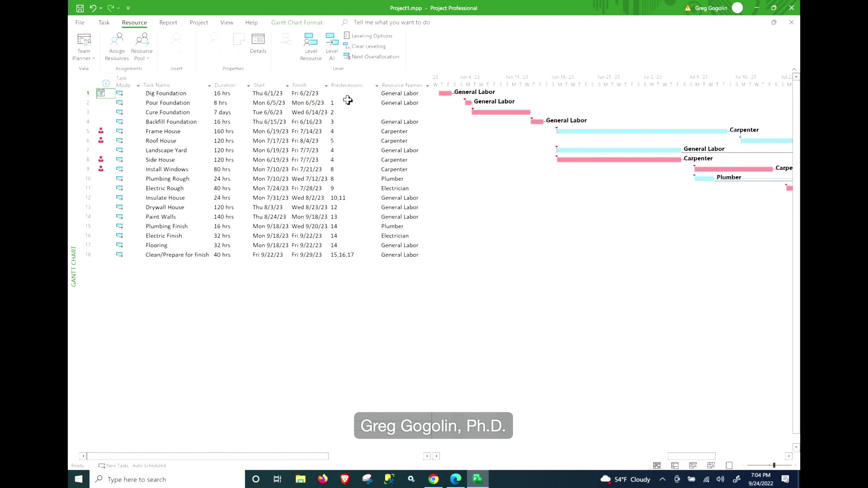
left_click(166, 22)
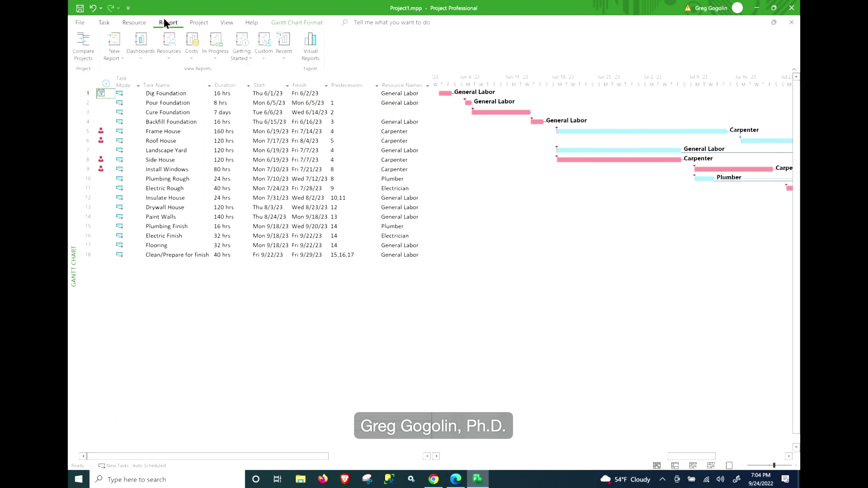
left_click(141, 53)
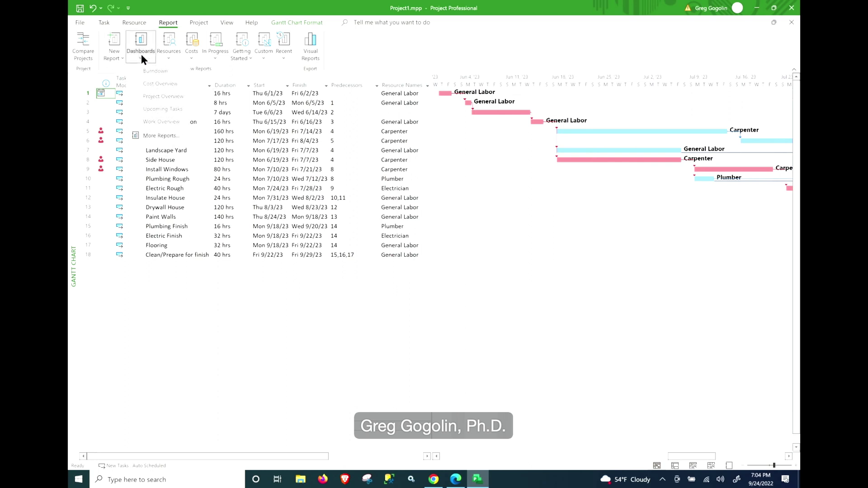
left_click(142, 85)
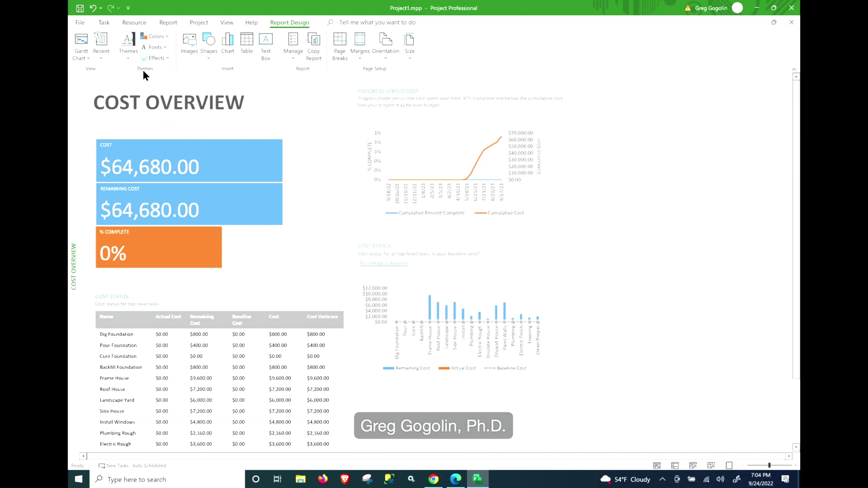
left_click(80, 41)
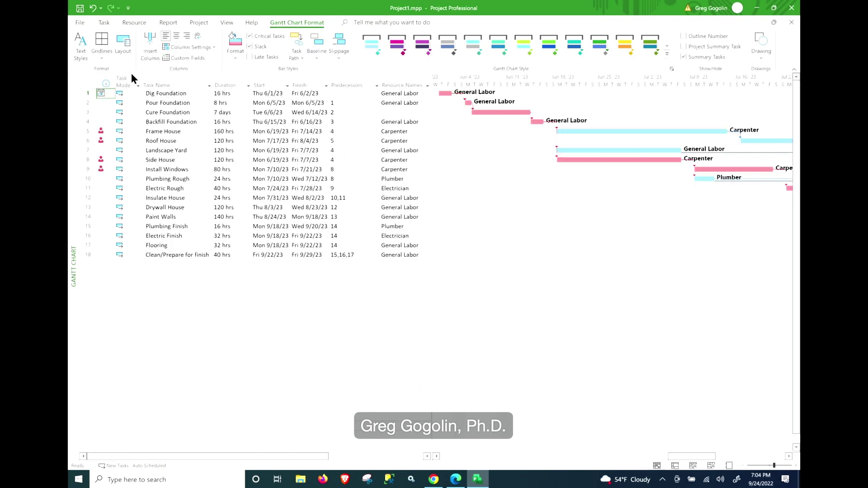
- Add General Labor Apprentice to Dig Foundation, cutting it to 8 hrs with the same work
left_click(427, 86)
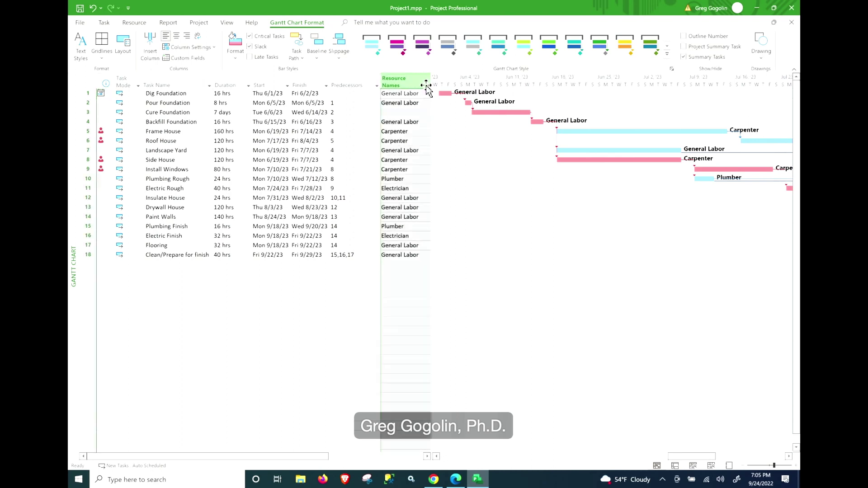
left_click(415, 95)
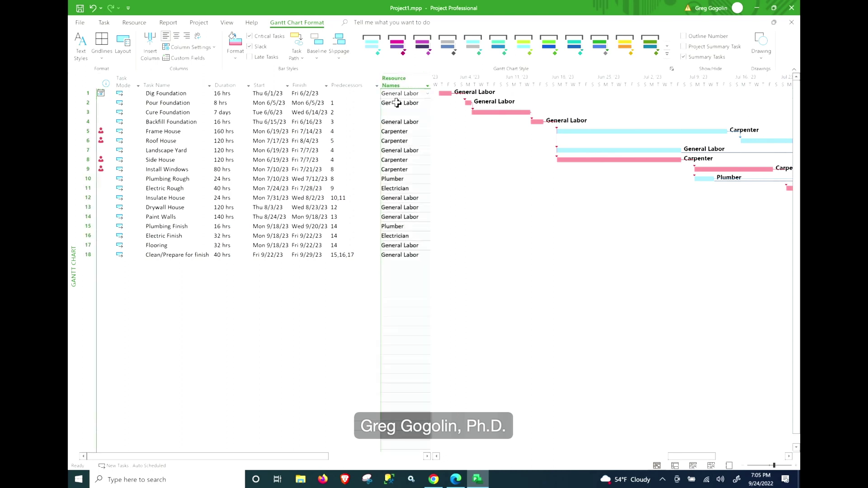
left_click(427, 94)
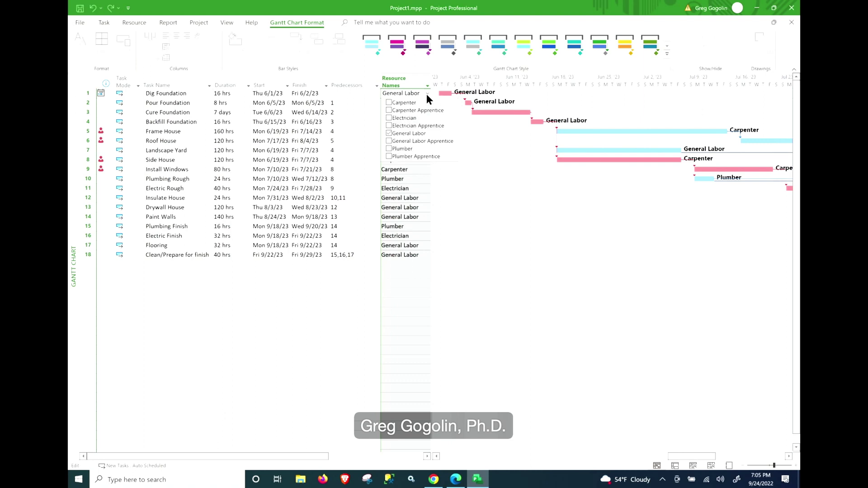
left_click(390, 140)
left_click(360, 106)
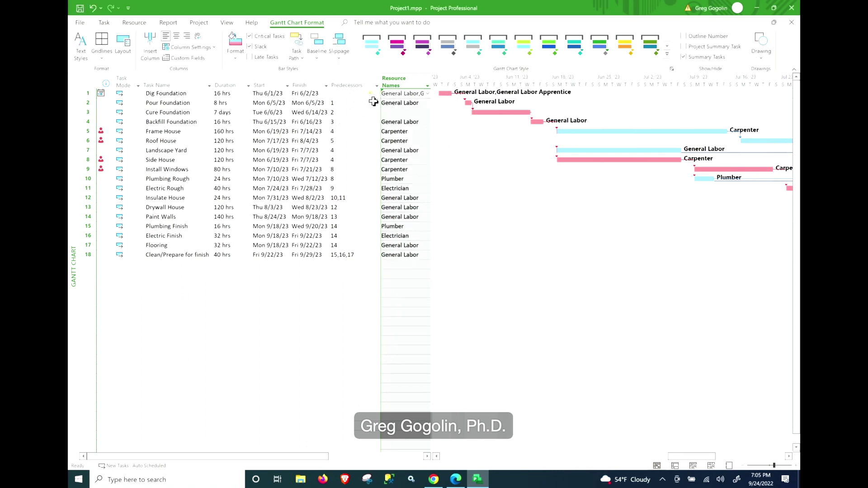
left_click(374, 94)
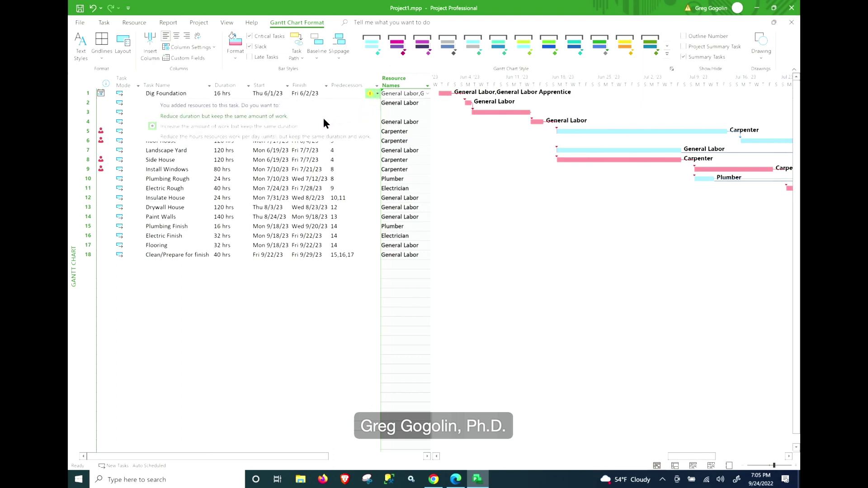
left_click(208, 117)
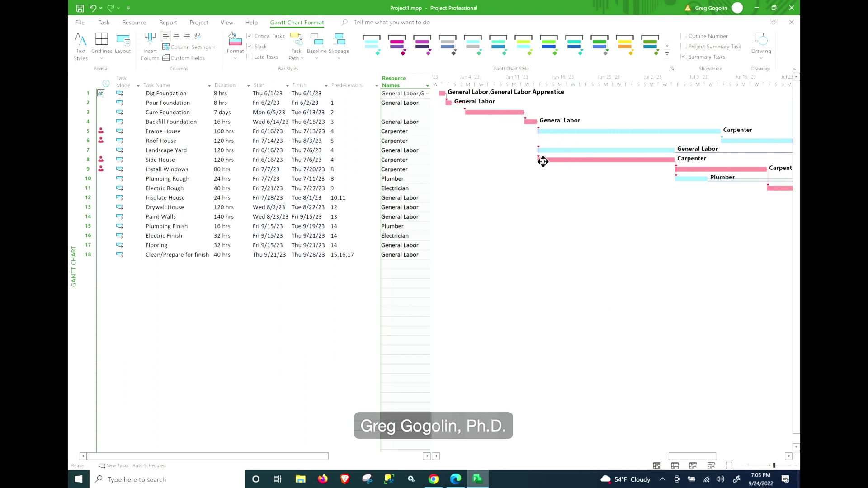
left_click_drag(684, 455, 723, 460)
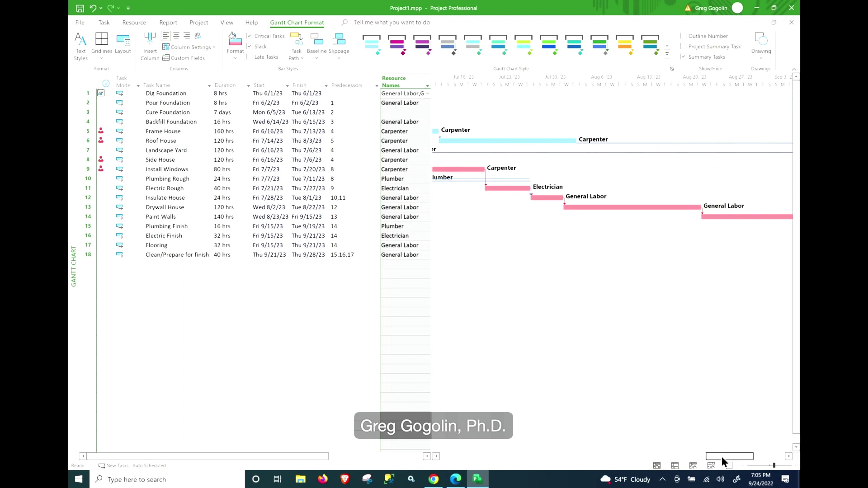
left_click_drag(722, 457, 749, 456)
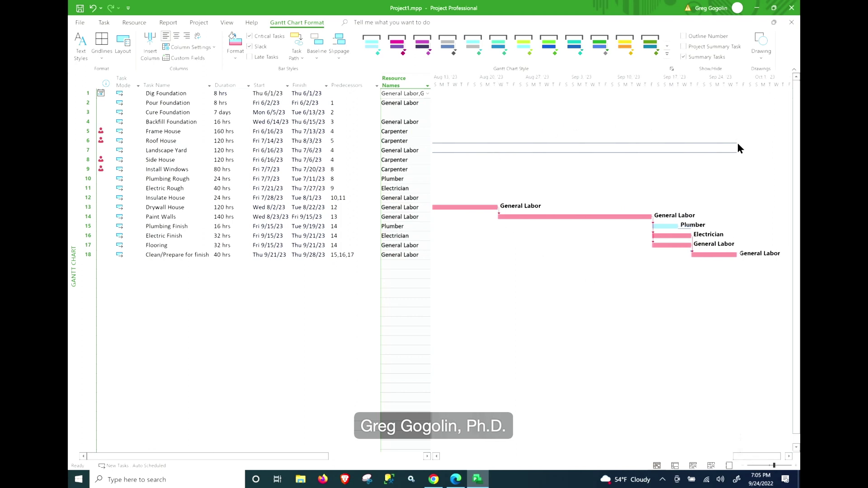
left_click_drag(750, 454, 710, 456)
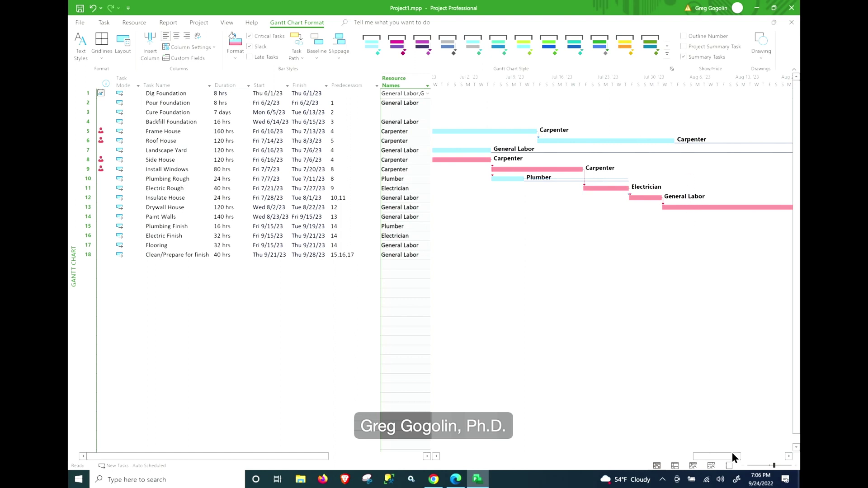
left_click_drag(729, 456, 703, 448)
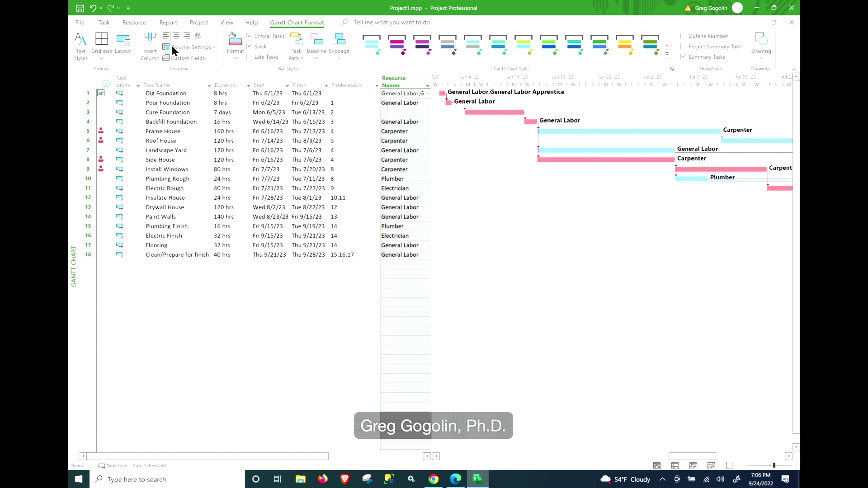
- Check the Cost Overview report ($64,520.00 total cost), then return to the Gantt Chart
left_click(169, 18)
left_click(149, 42)
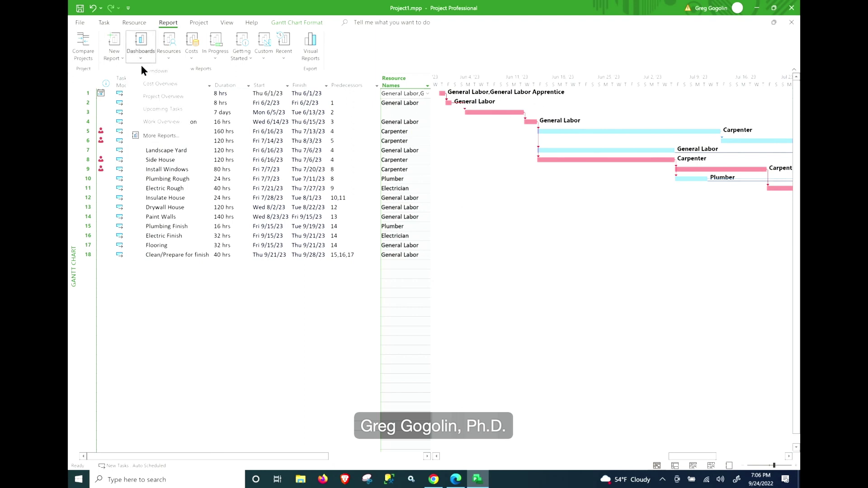
left_click(144, 80)
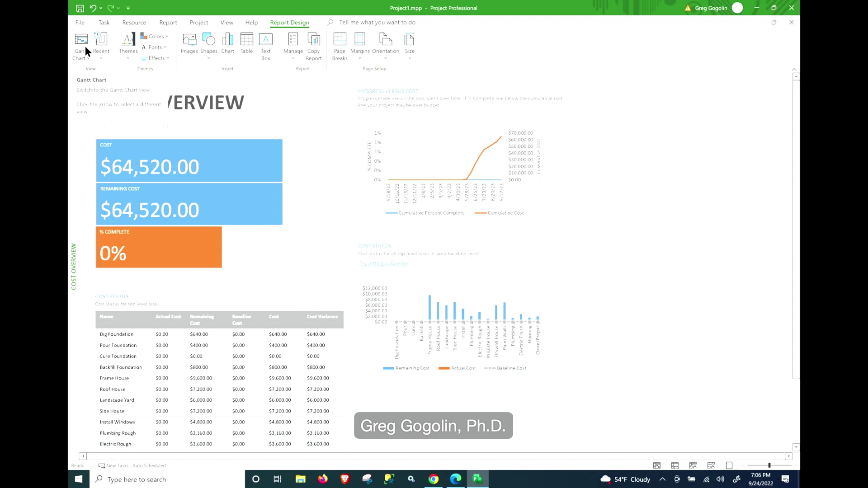
left_click(87, 59)
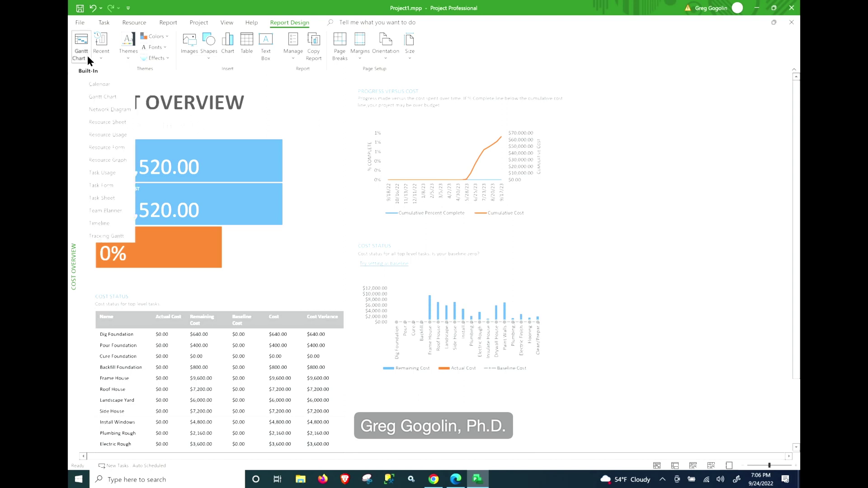
left_click(94, 96)
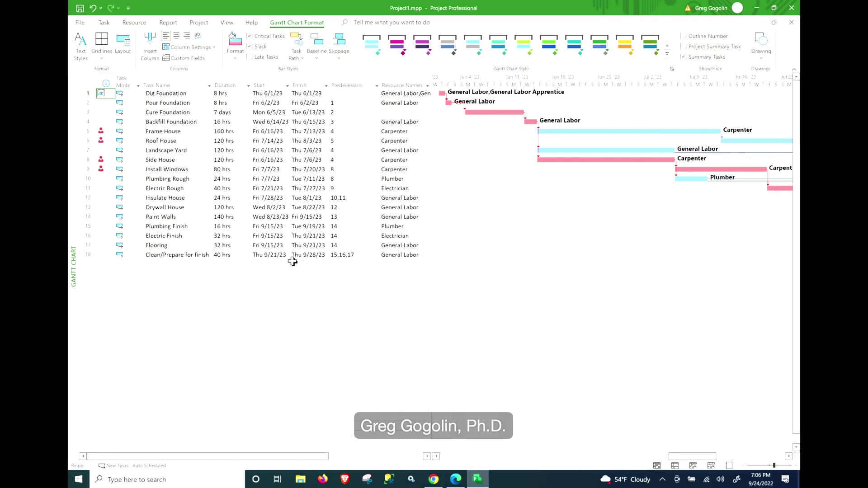
- Add task 19 'Safety' lasting 80 hrs, with task 18 as its predecessor
left_click(163, 264)
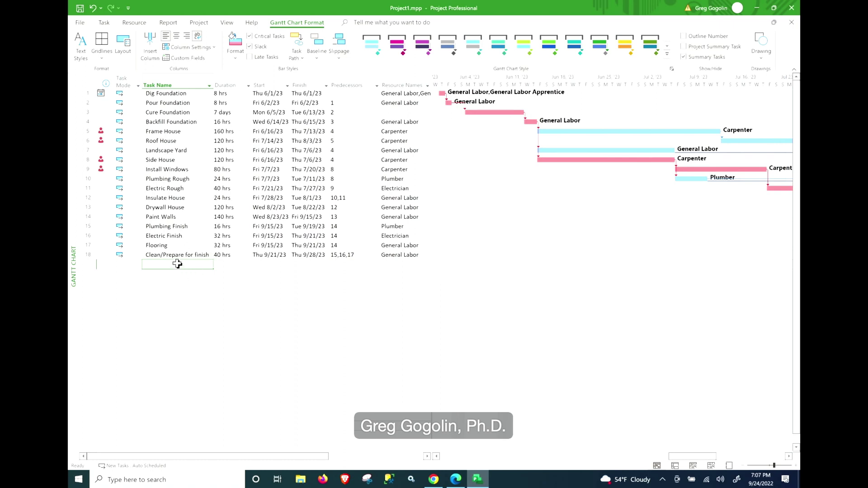
type("Safety")
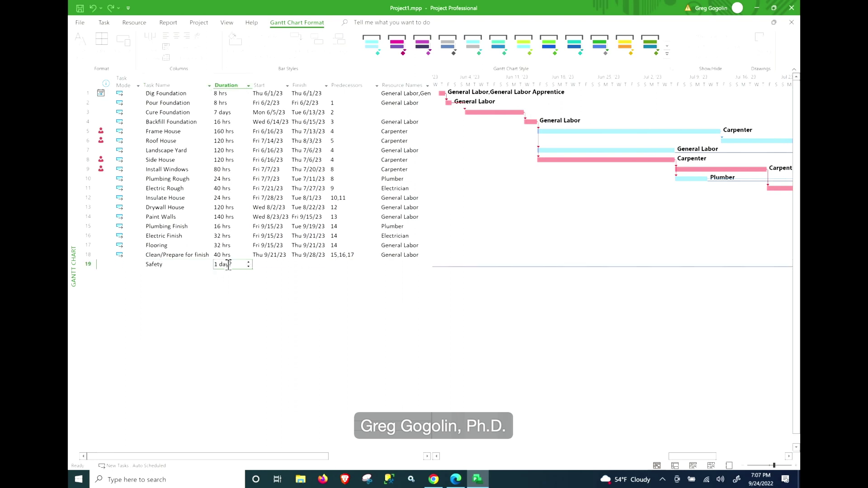
left_click(229, 265)
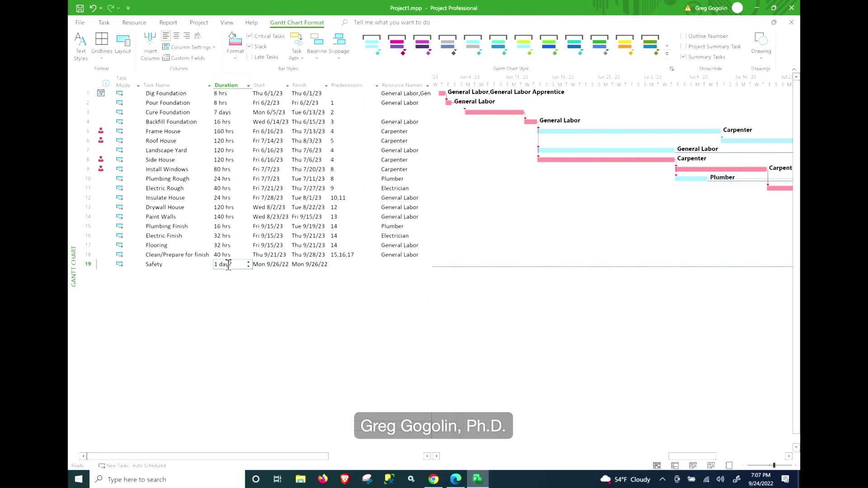
type("80h")
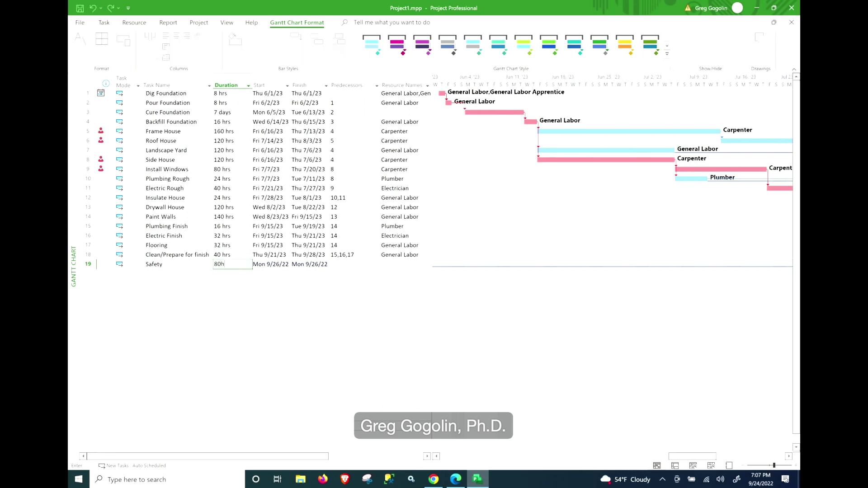
key("Tab")
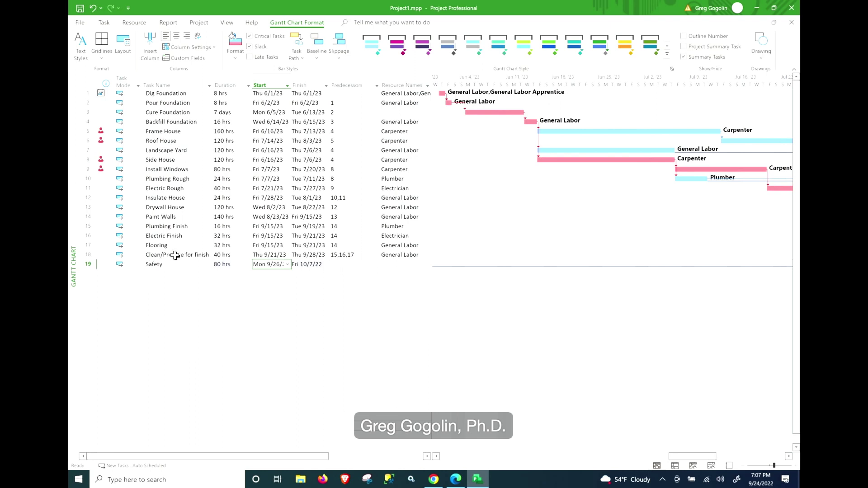
left_click(348, 263)
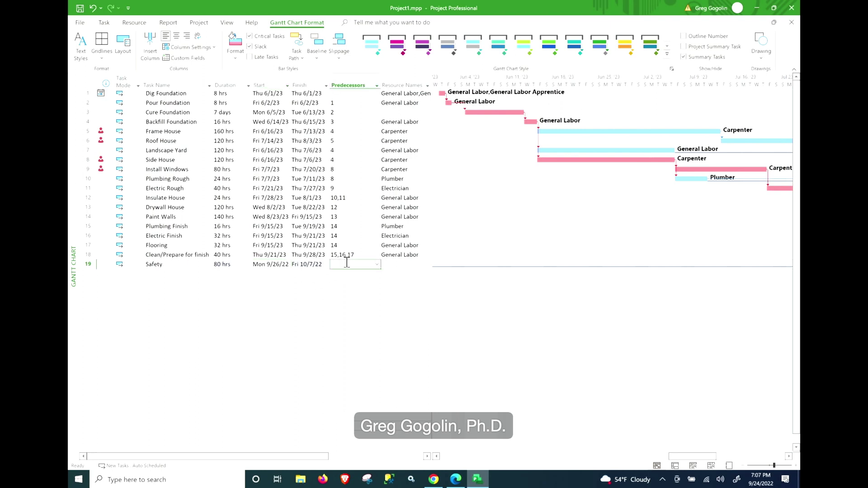
type("18")
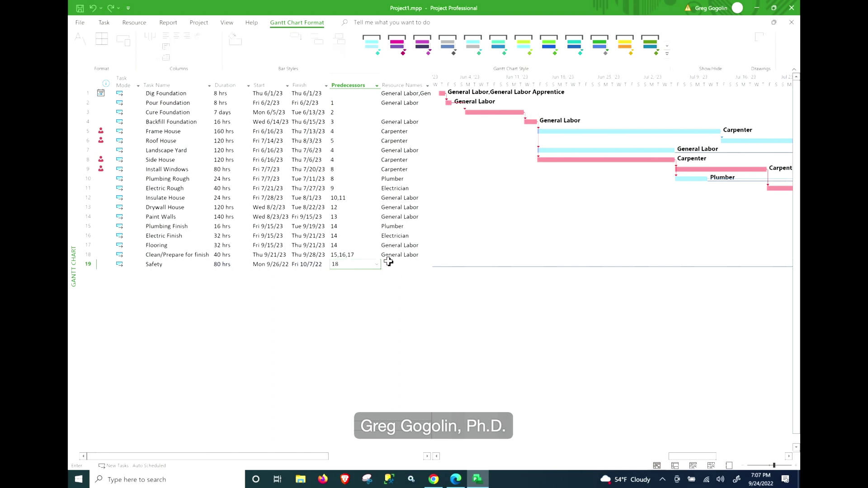
left_click(365, 244)
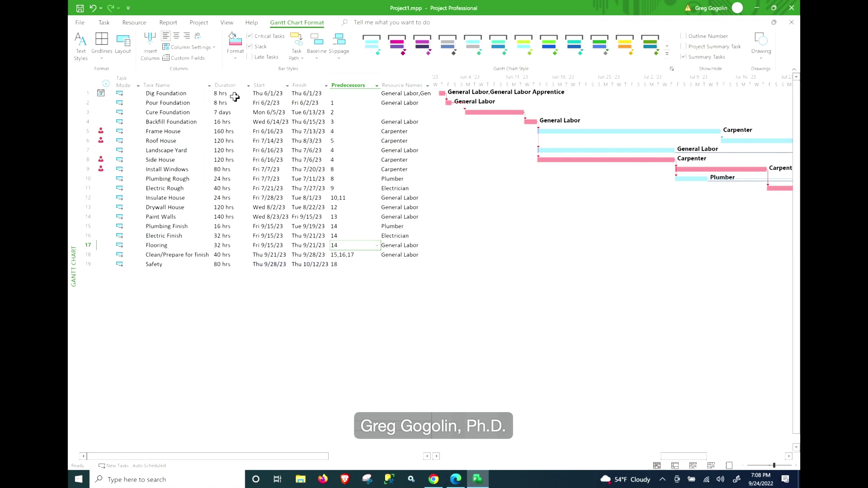
left_click(169, 21)
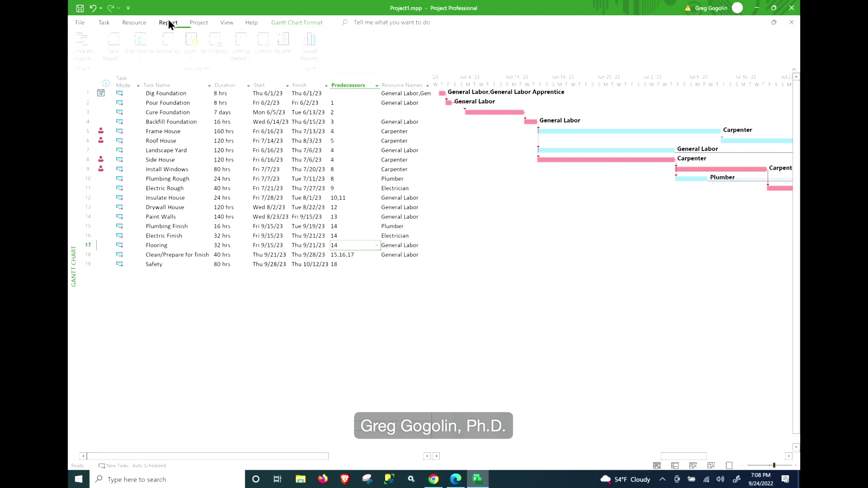
left_click(140, 48)
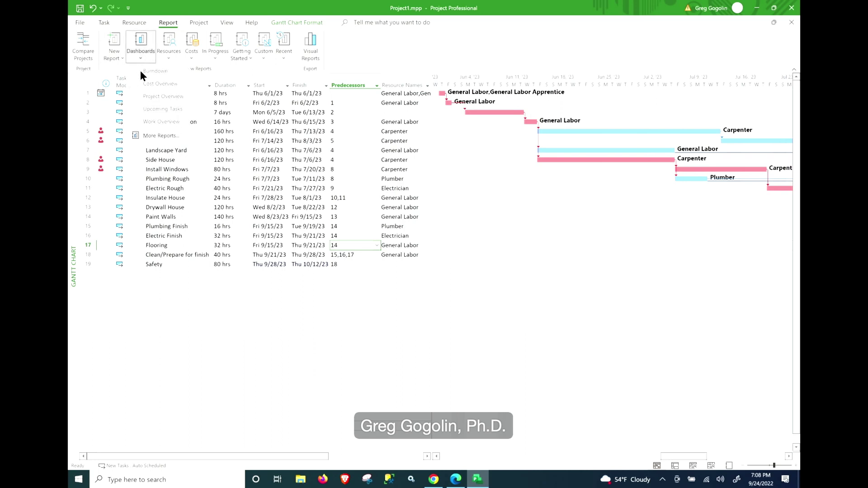
left_click(154, 83)
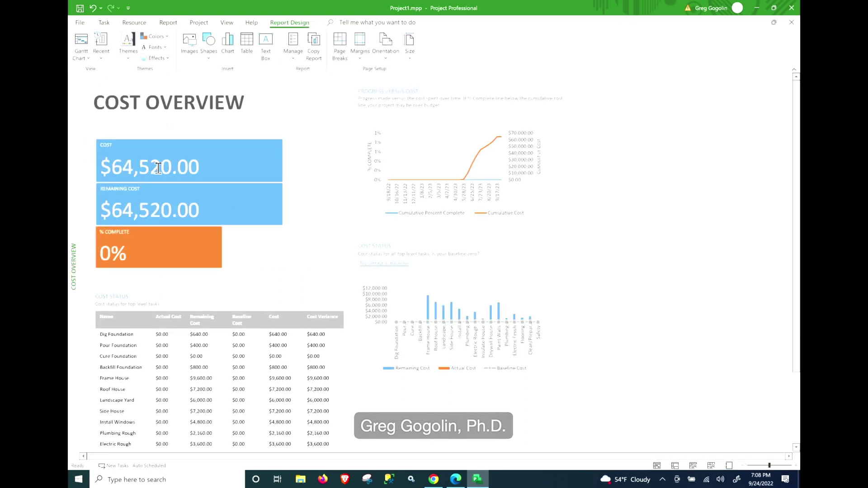
left_click(84, 41)
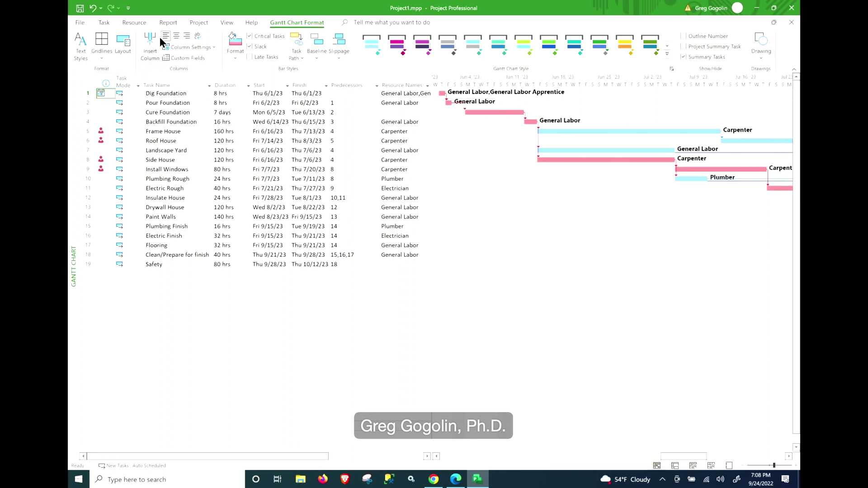
- Switch to the Resource Sheet view from the Resource tab
left_click(130, 22)
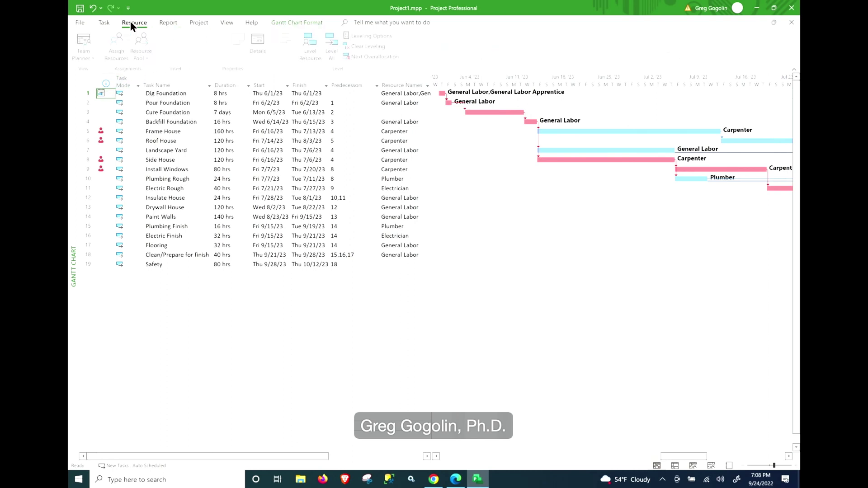
left_click(90, 55)
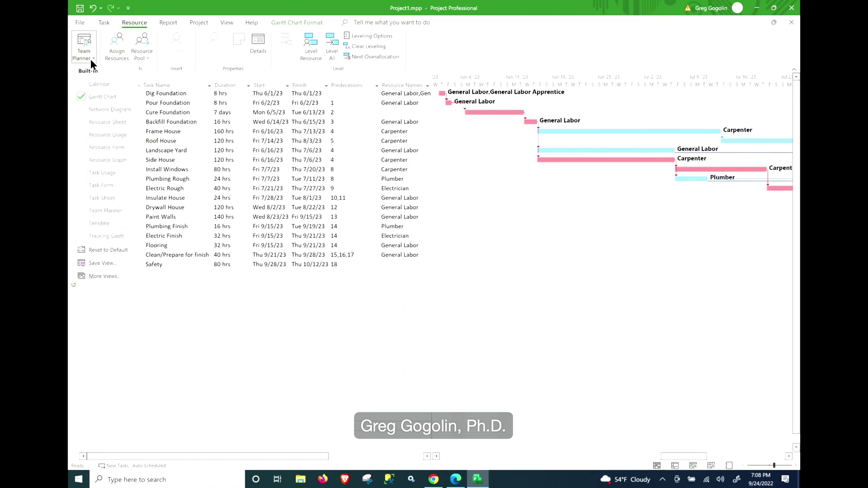
left_click(83, 123)
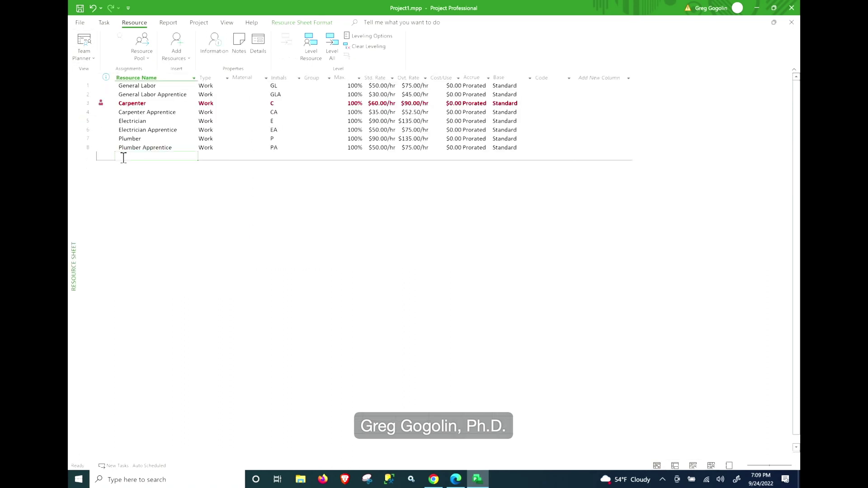
- Add resource Safety Labor at $90.00/hr standard and $135.00/hr overtime
type("Safet")
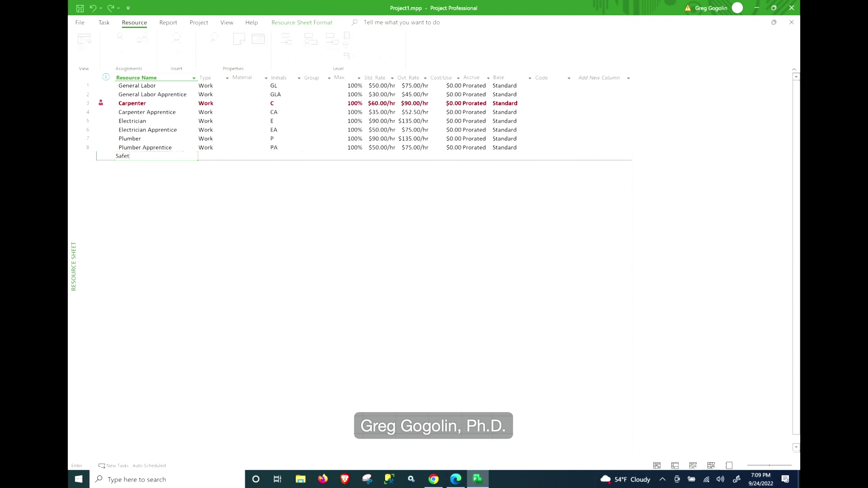
type("y Labor")
left_click(278, 156)
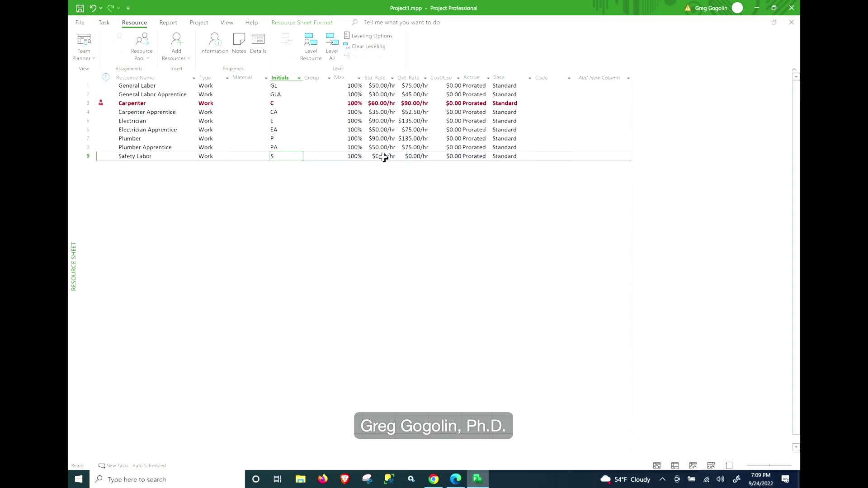
type("90")
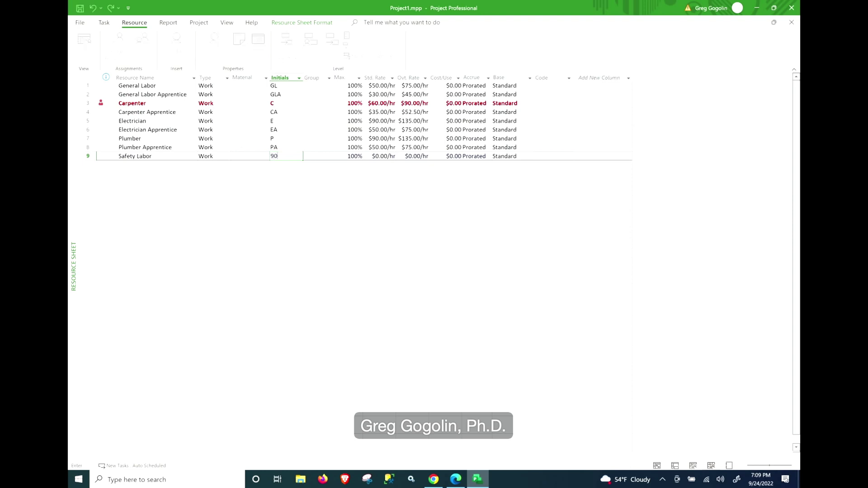
key("BackSpace")
key("Escape")
key("Right")
key("Right")
key("Right")
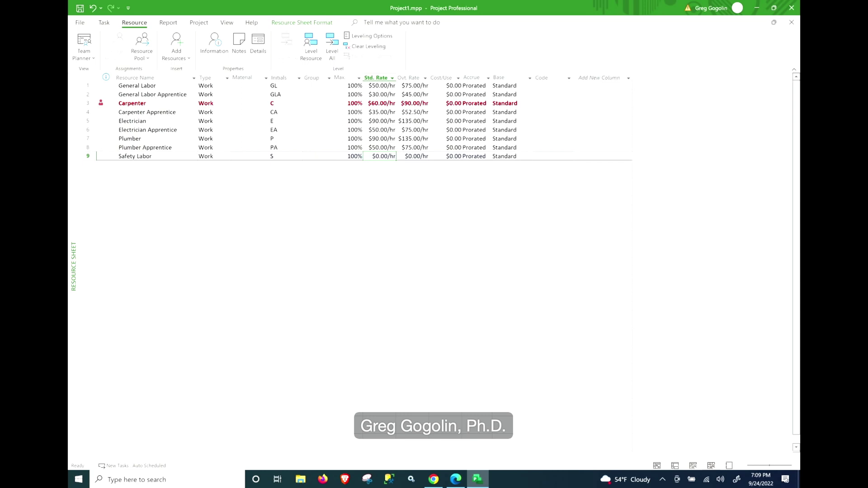
type("90")
key("Tab")
type("13")
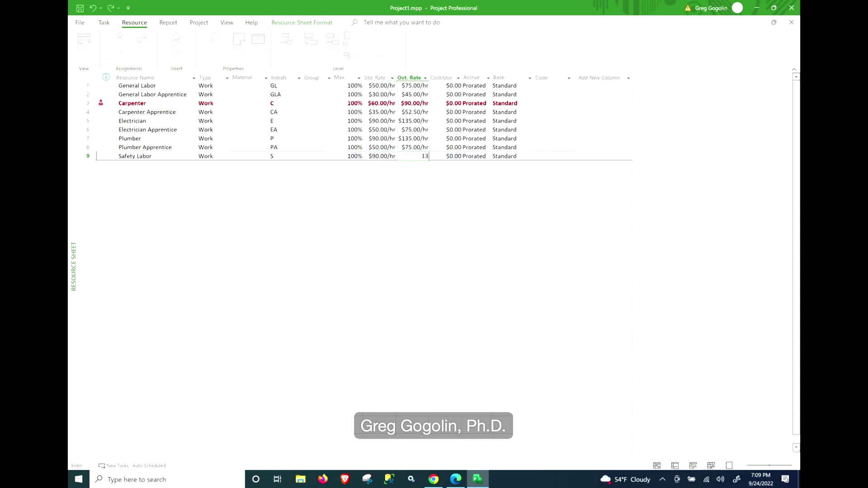
type("5")
key("Return")
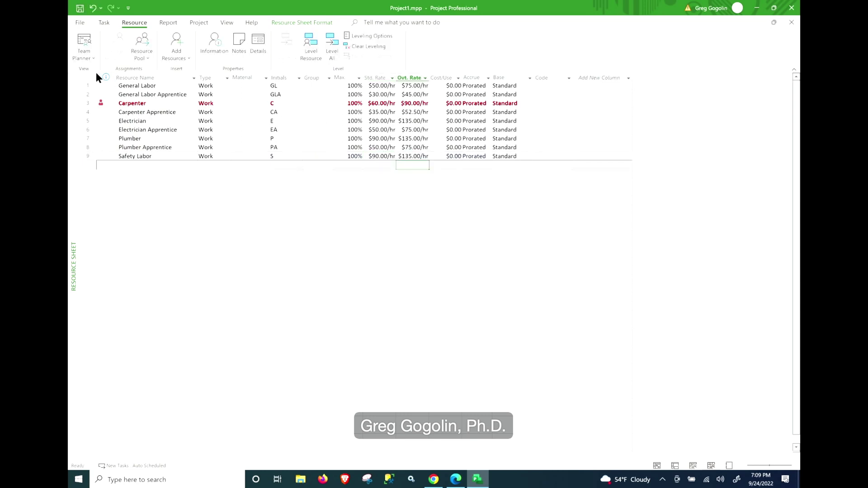
- Return to the Gantt Chart and assign Safety Labor to the Safety task
left_click(92, 58)
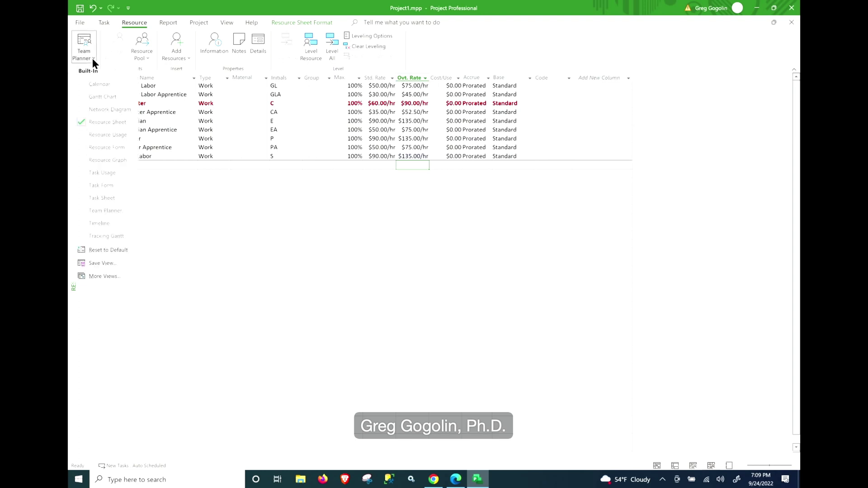
left_click(90, 94)
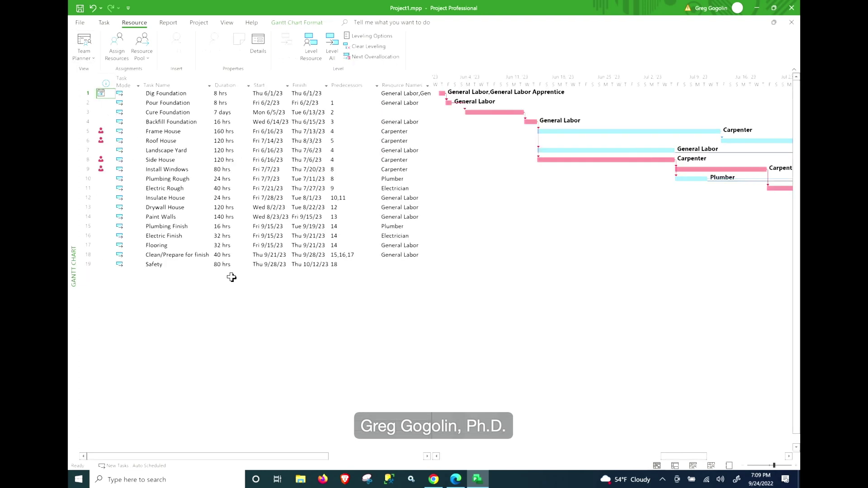
left_click(421, 265)
left_click(428, 265)
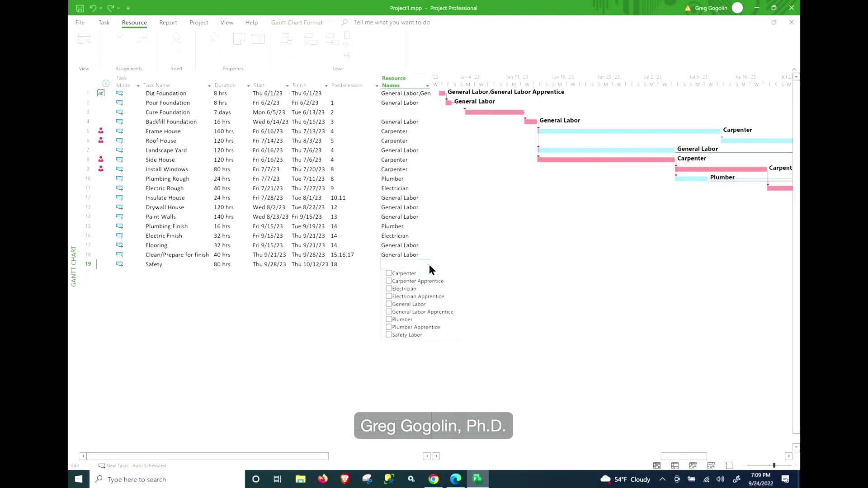
left_click(393, 335)
key("Return")
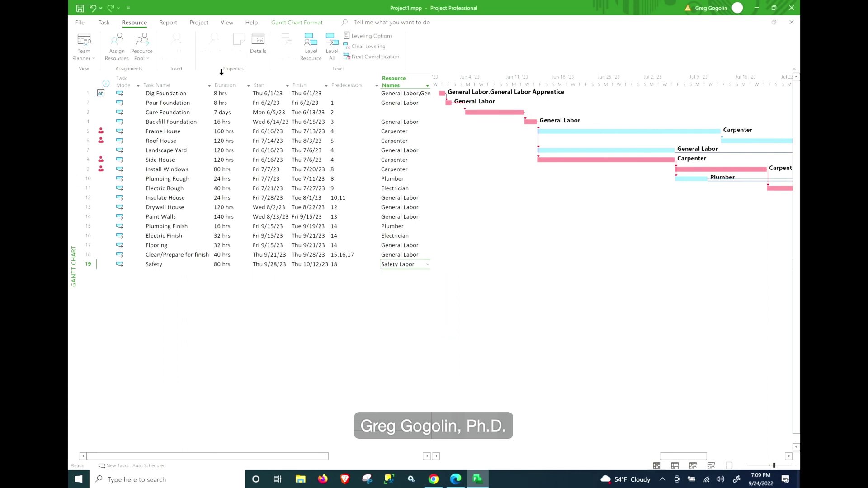
left_click(170, 23)
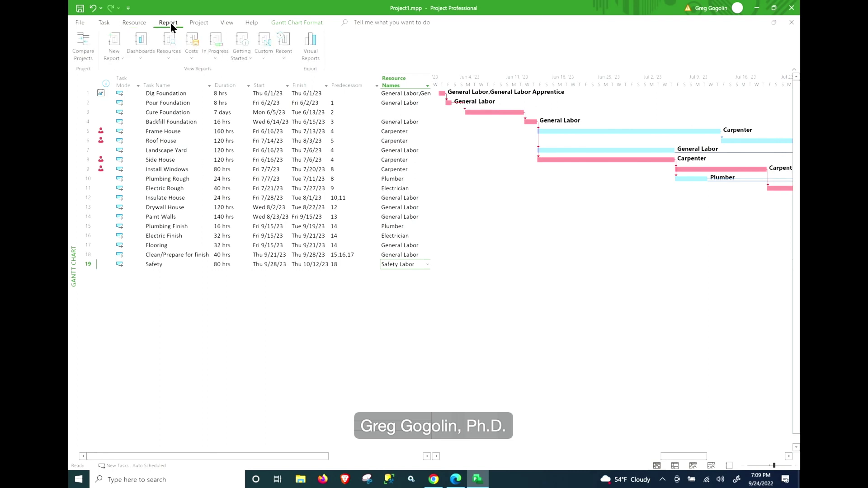
left_click(145, 51)
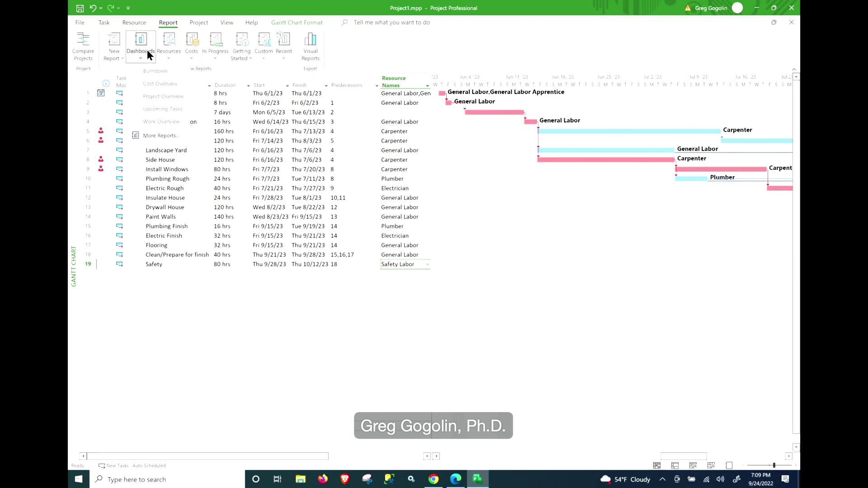
left_click(154, 84)
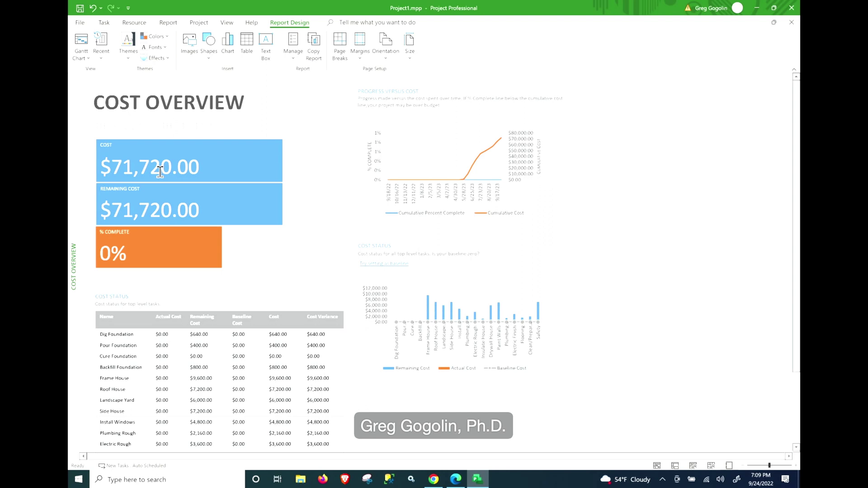
left_click(82, 48)
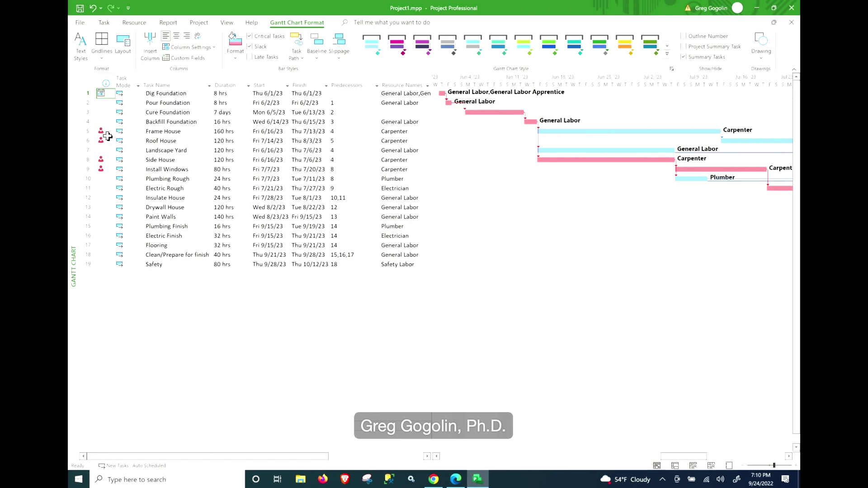
- Switch to the Resource Usage view to inspect Carpenter's 480-hr, 16h-per-day overallocation
mouse_move(105, 135)
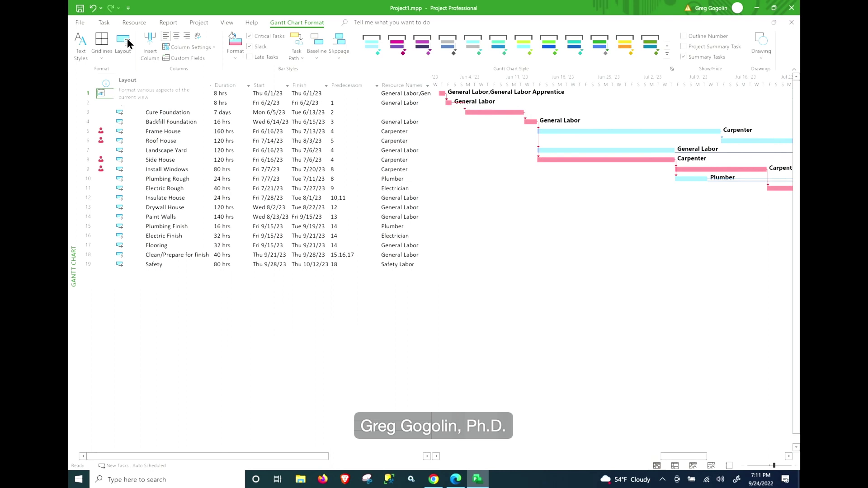
left_click(132, 23)
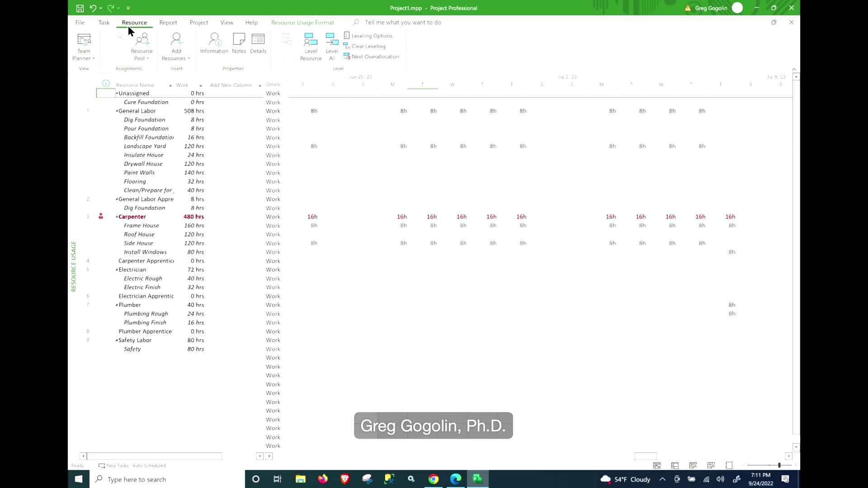
- Return from Resource Usage to the Gantt Chart view
left_click(92, 56)
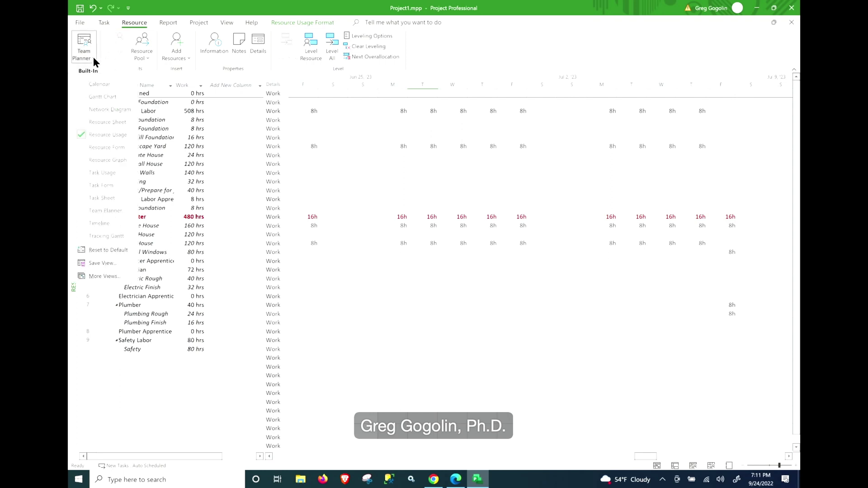
left_click(97, 102)
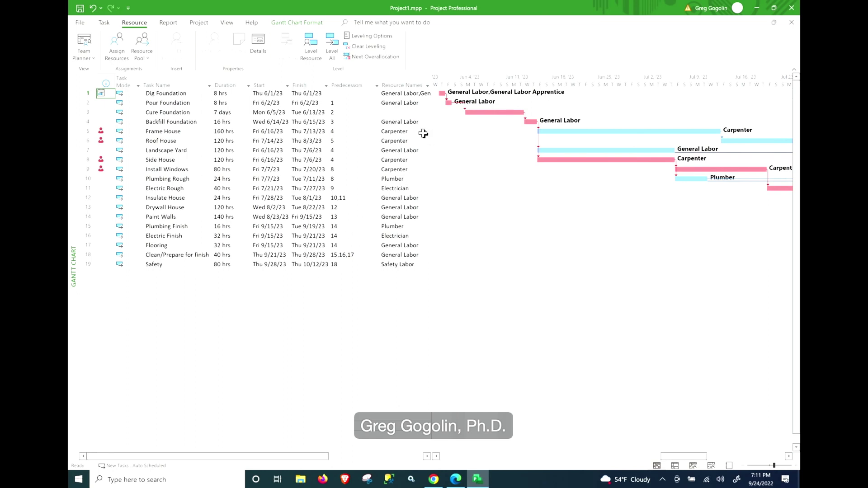
- Add Carpenter Apprentice to Frame House, shortening it to 80 hrs with the same work
left_click(422, 134)
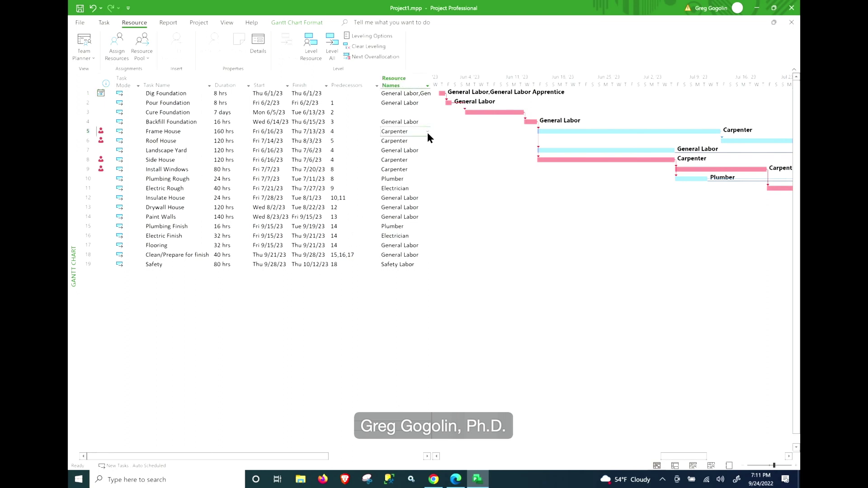
left_click(428, 132)
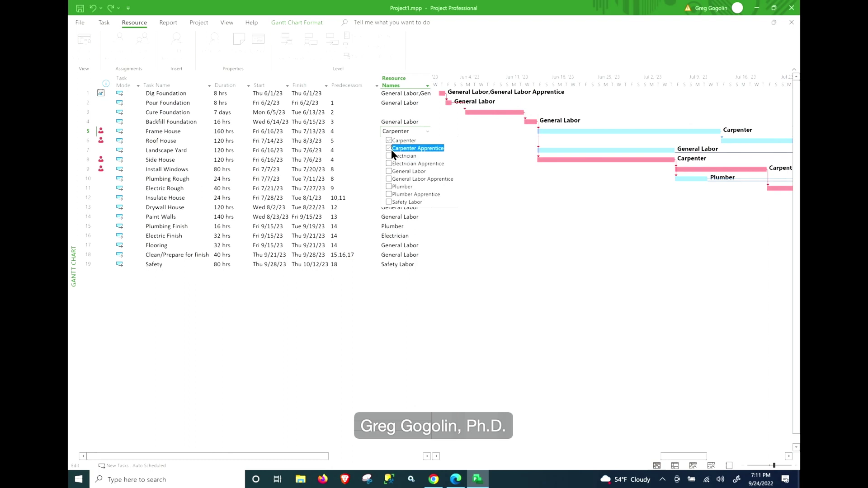
left_click(512, 161)
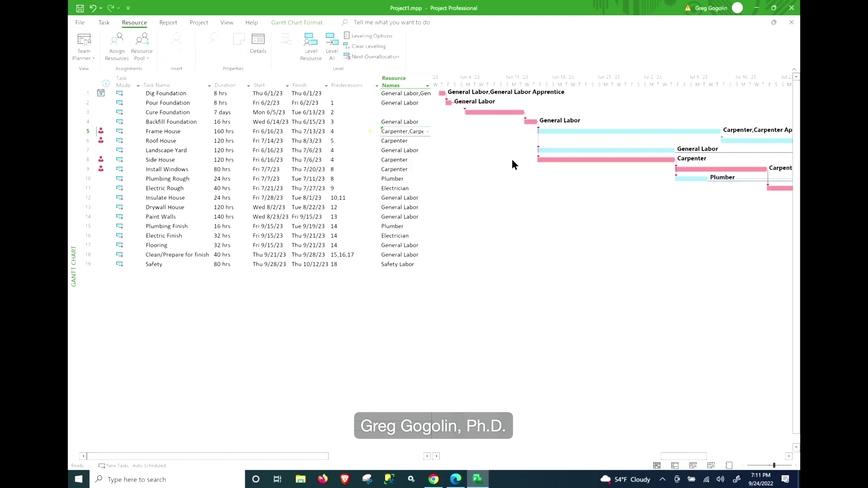
left_click(377, 130)
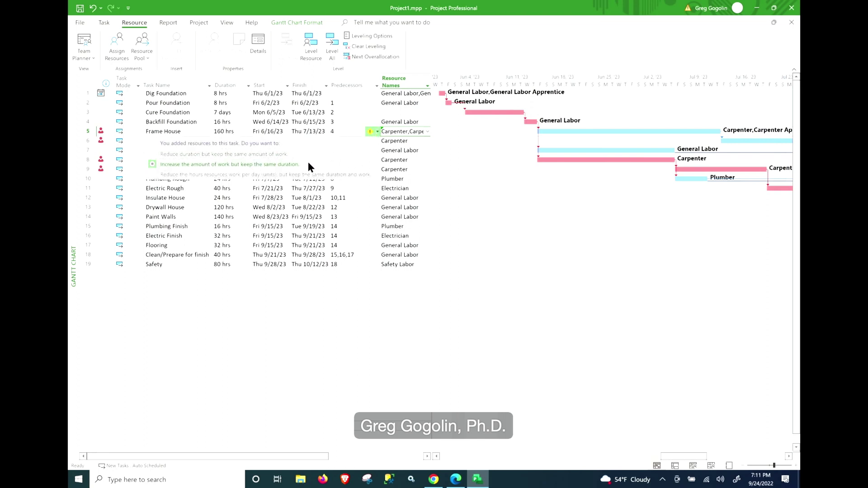
left_click(219, 154)
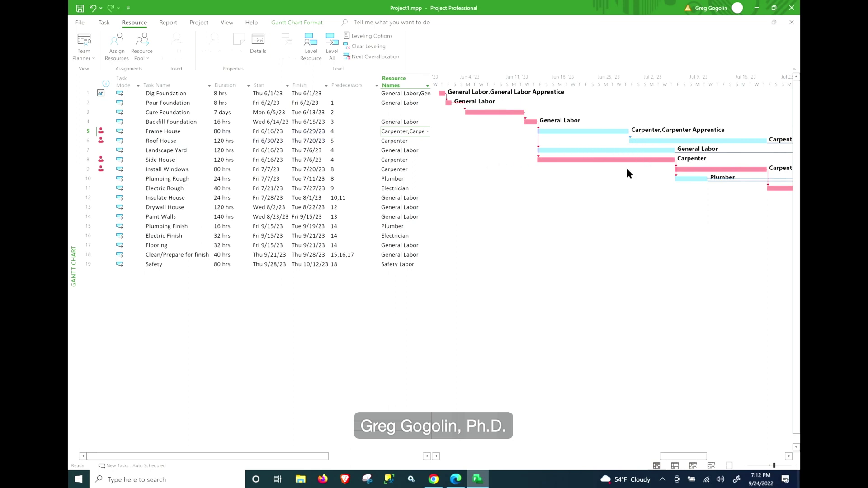
- On the Resource Sheet, add Carpenter2 with initials C2, $60/hr standard and $90/hr overtime
left_click(93, 53)
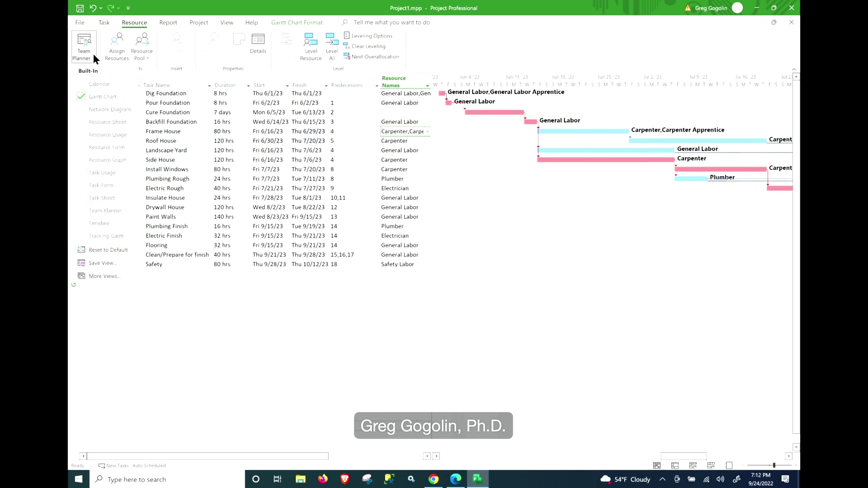
left_click(94, 120)
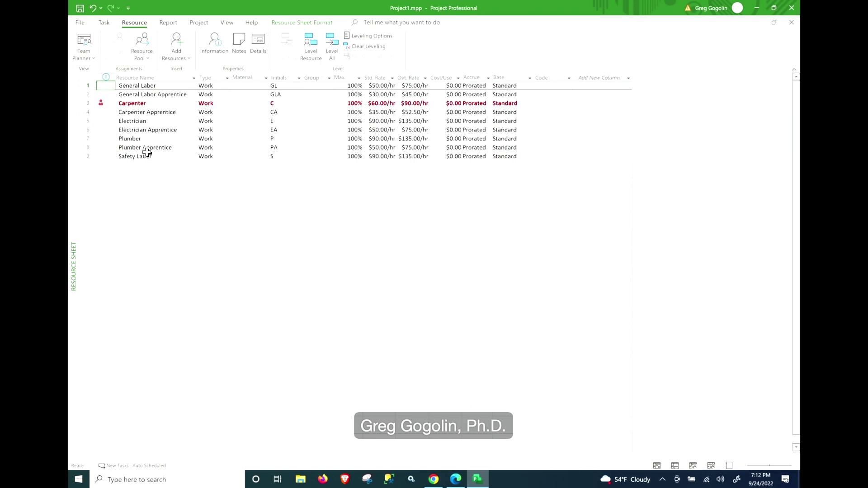
left_click(127, 165)
type("Carpe")
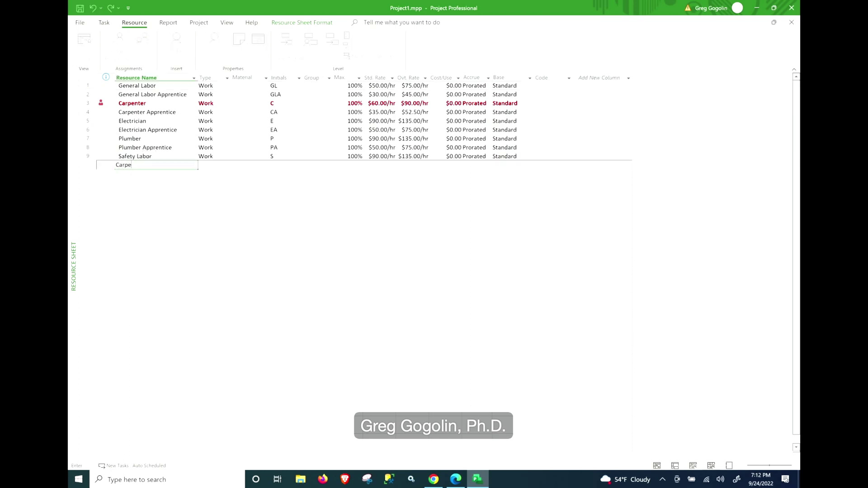
type("nter2")
key("Tab")
key("Tab")
key("Tab")
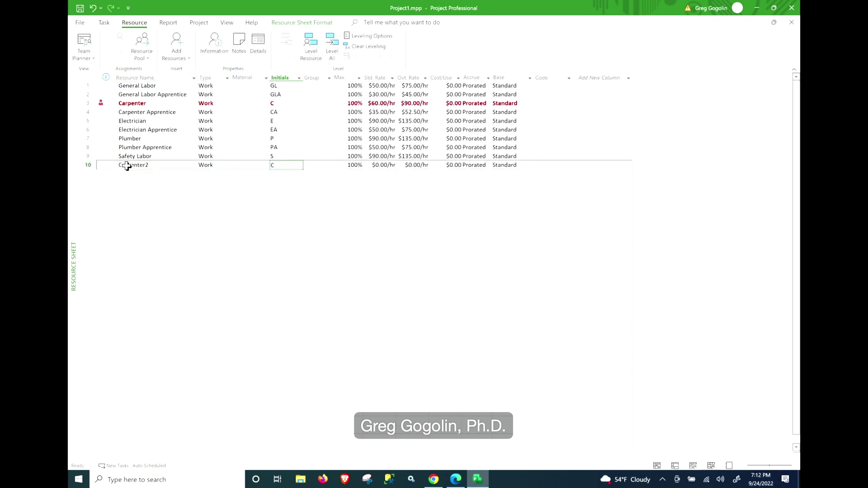
type("C2")
key("Tab")
key("Tab")
key("Tab")
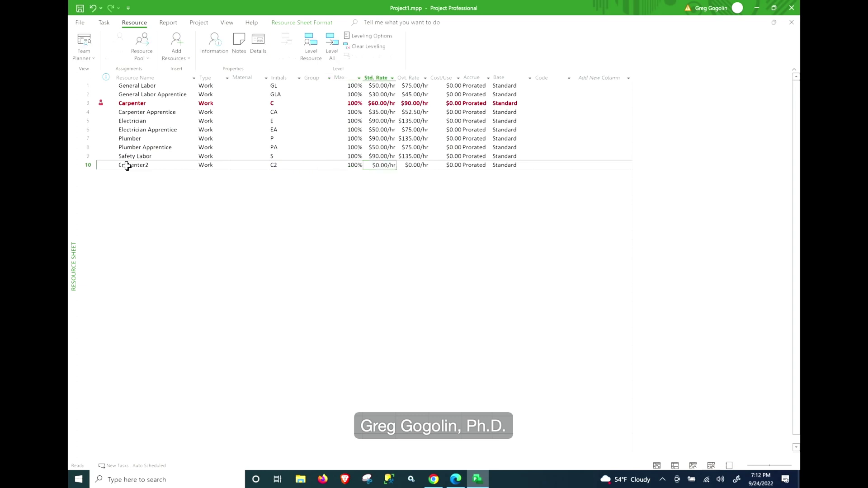
type("60")
key("Tab")
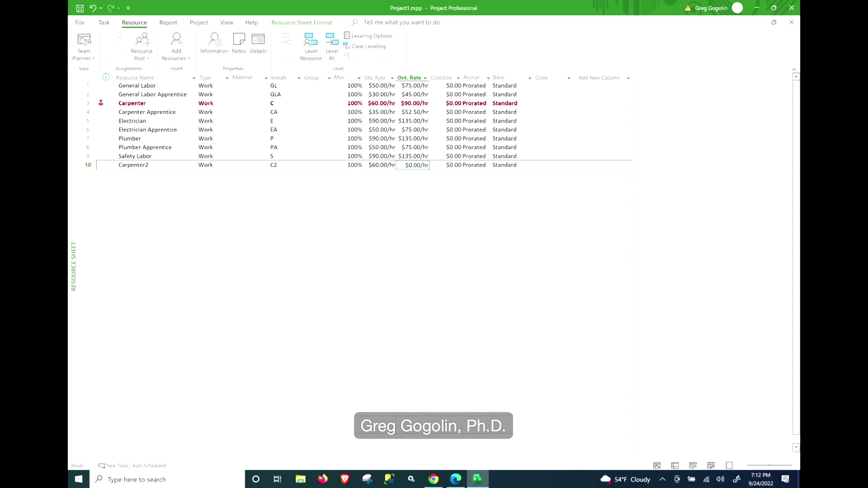
type("90")
key("Return")
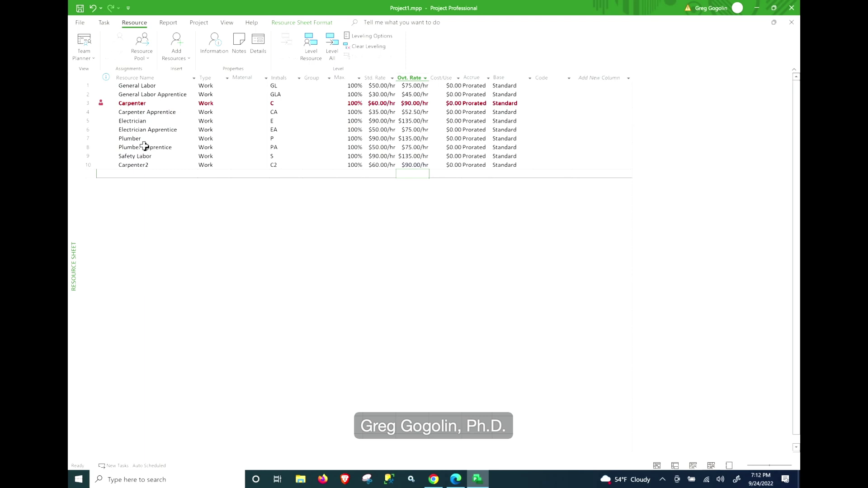
- Back in the Gantt Chart, reassign Side House from Carpenter to Carpenter2
left_click(91, 51)
left_click(103, 97)
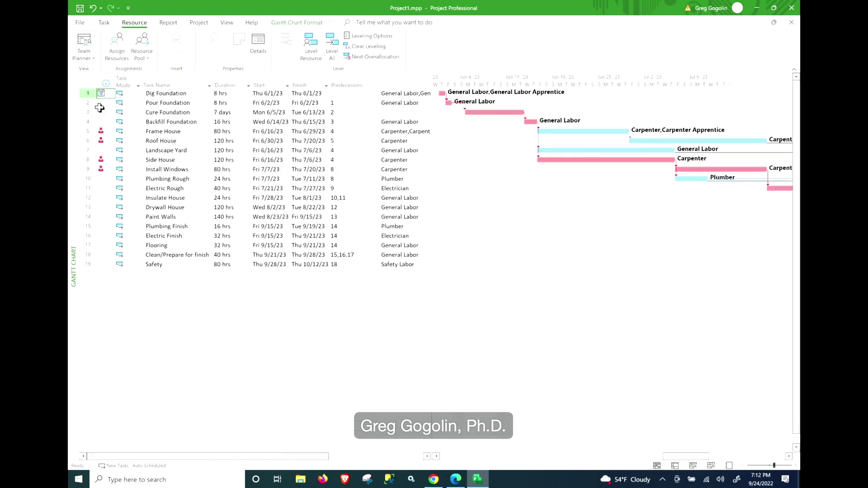
left_click(419, 160)
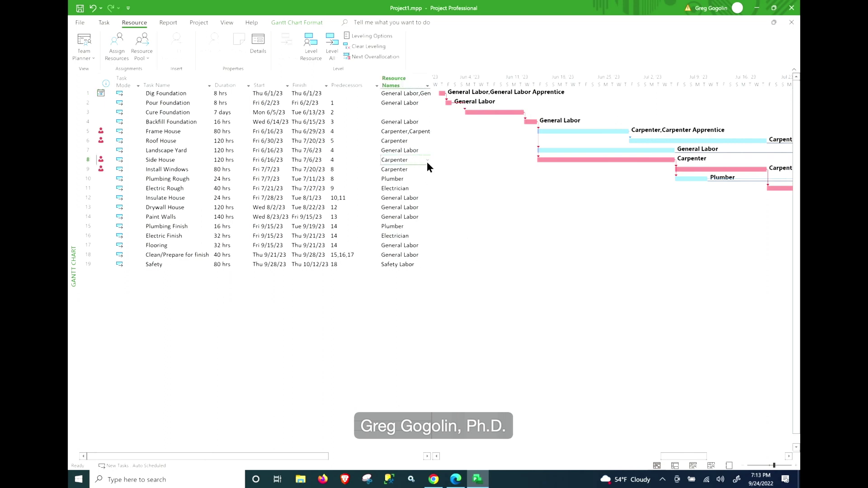
left_click(427, 161)
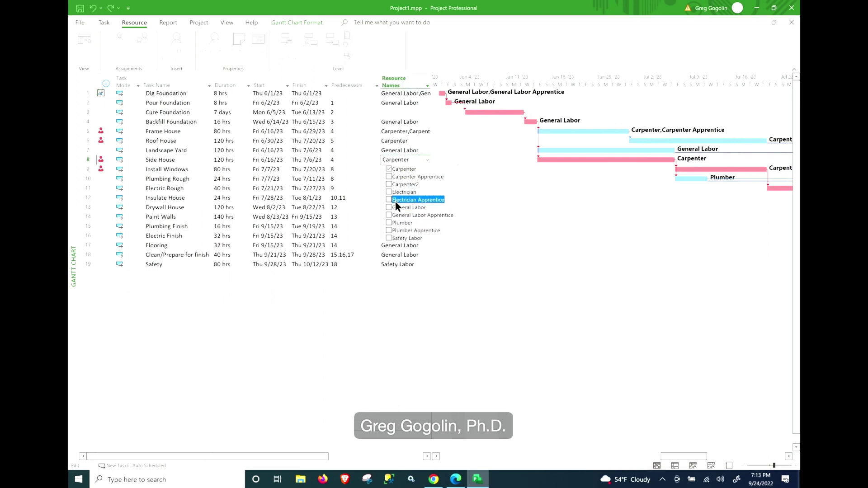
left_click(388, 184)
left_click(388, 169)
key("Return")
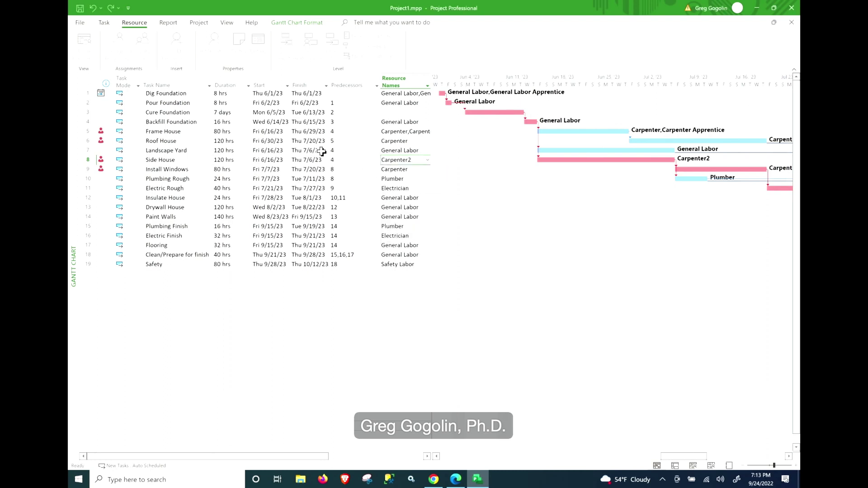
- Assign Install Windows to Carpenter2 as well
left_click(427, 169)
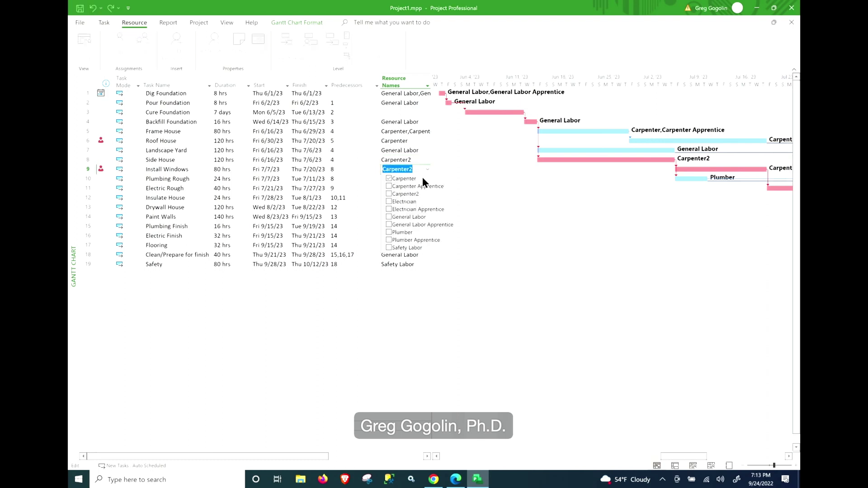
left_click(391, 194)
key("Escape")
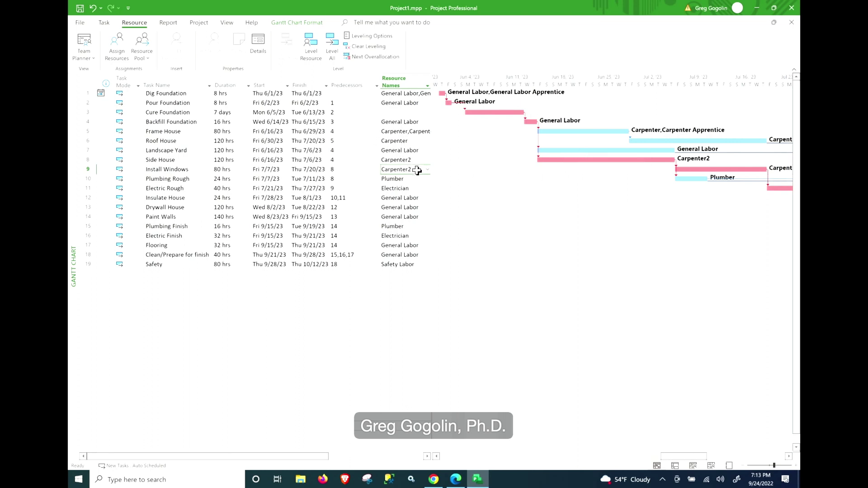
- Leave Frame House with only Carpenter, increasing its duration to keep the same work
left_click(422, 133)
left_click(428, 132)
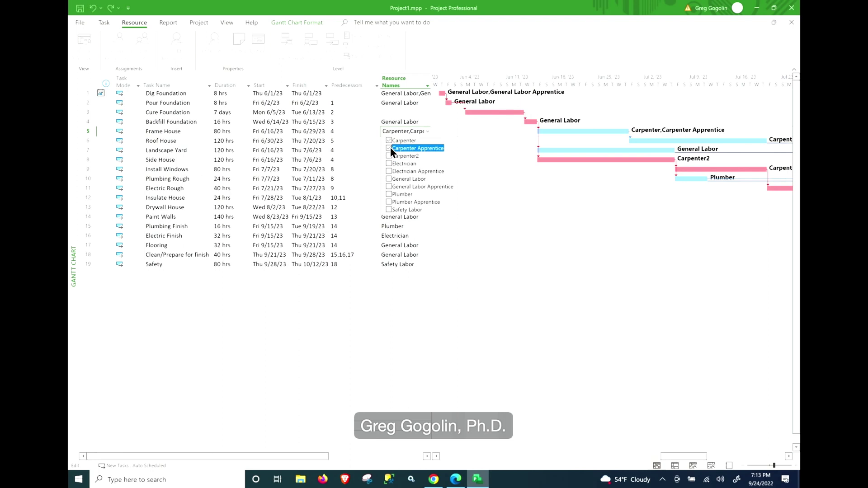
key("Return")
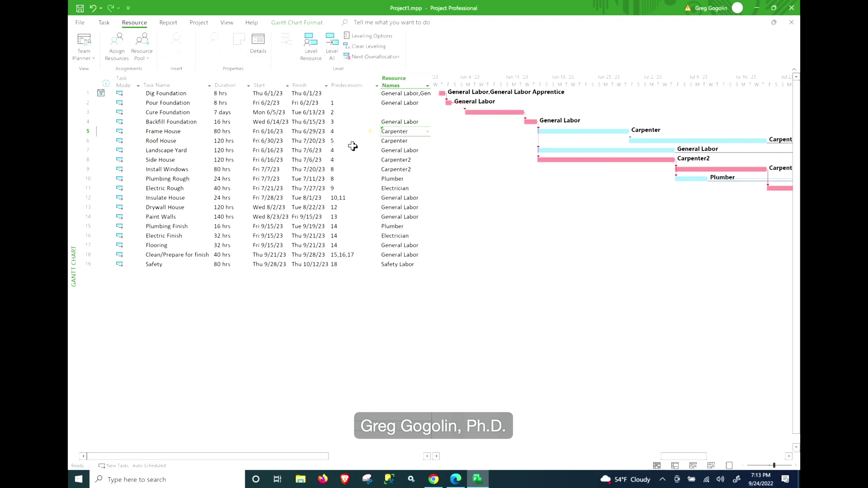
left_click(377, 131)
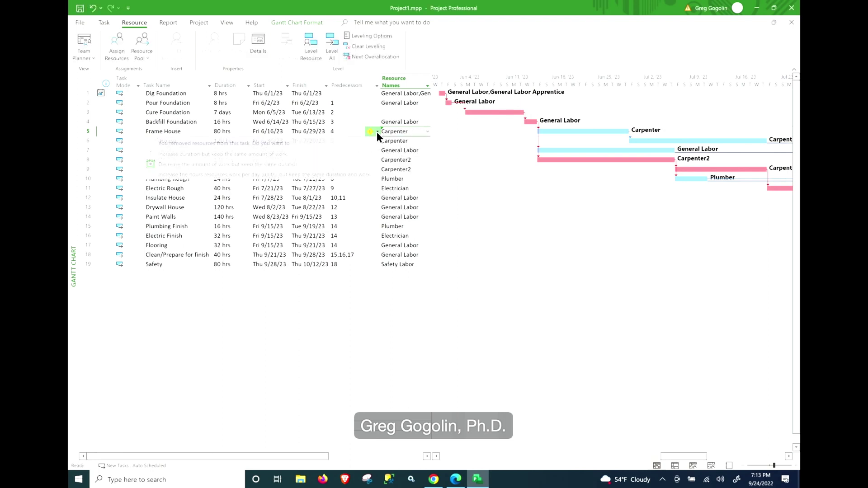
left_click(359, 154)
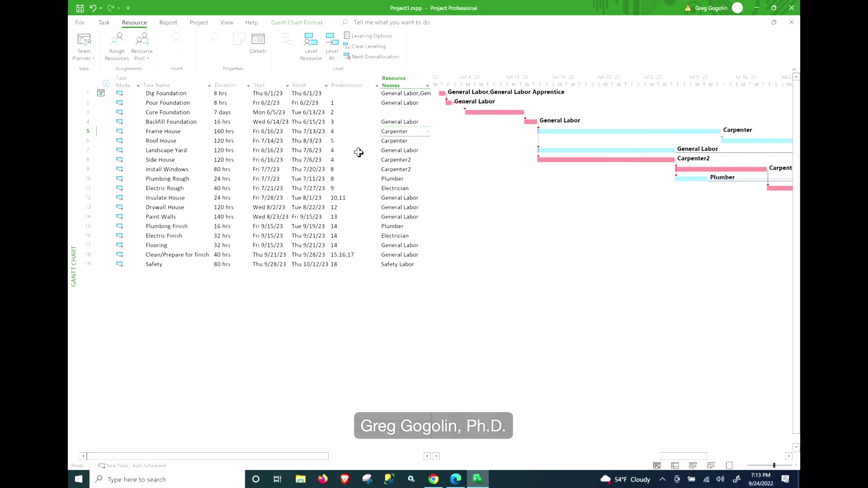
- Add Carpenter Apprentice to Side House and reduce its duration to 60 hrs, keeping the same work
left_click(422, 162)
left_click(426, 161)
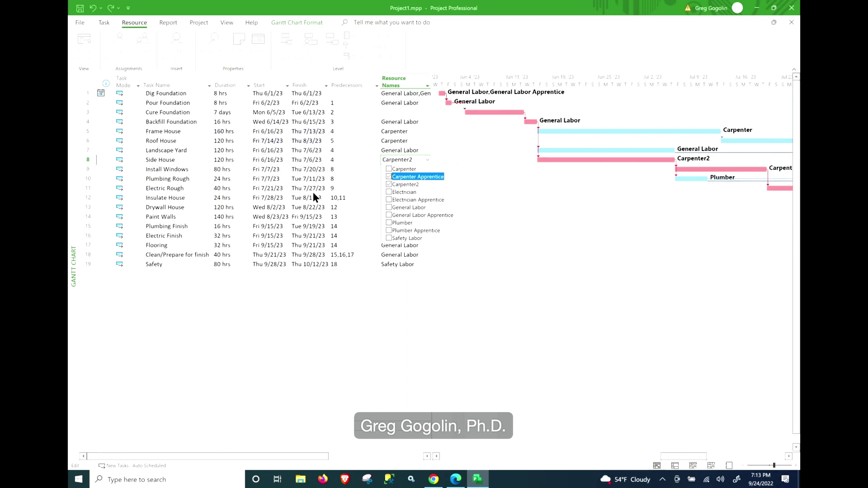
left_click(340, 181)
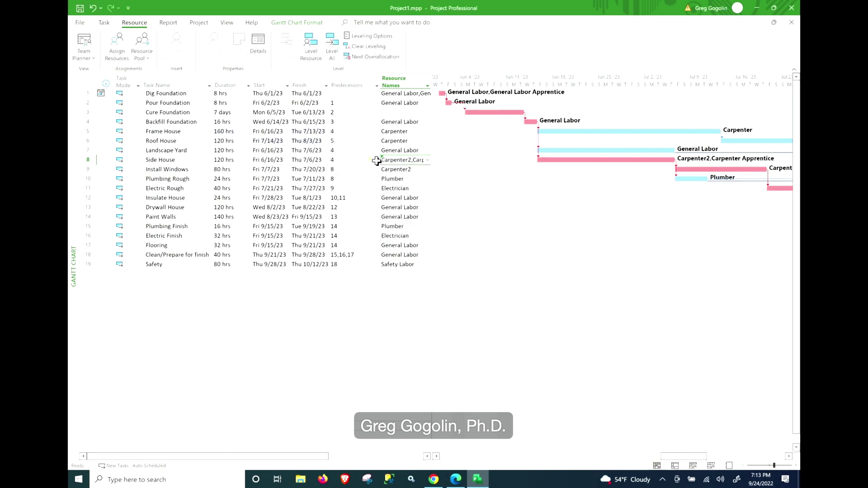
left_click(376, 161)
left_click(376, 161)
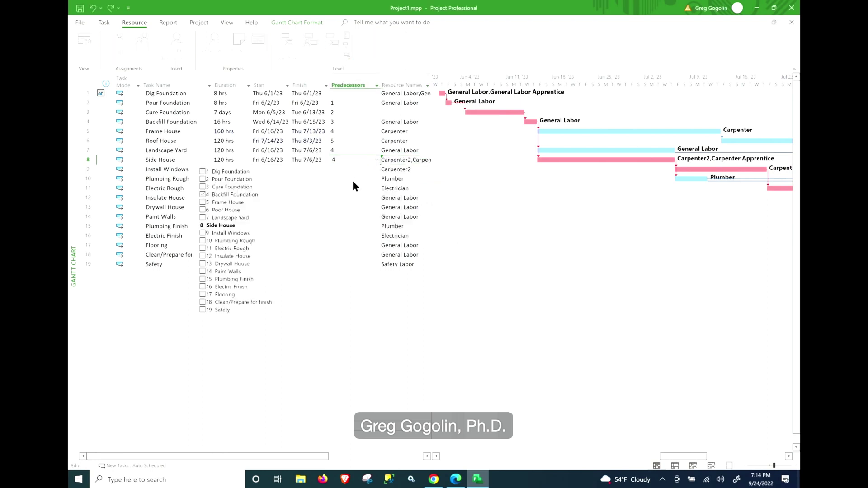
key("Escape")
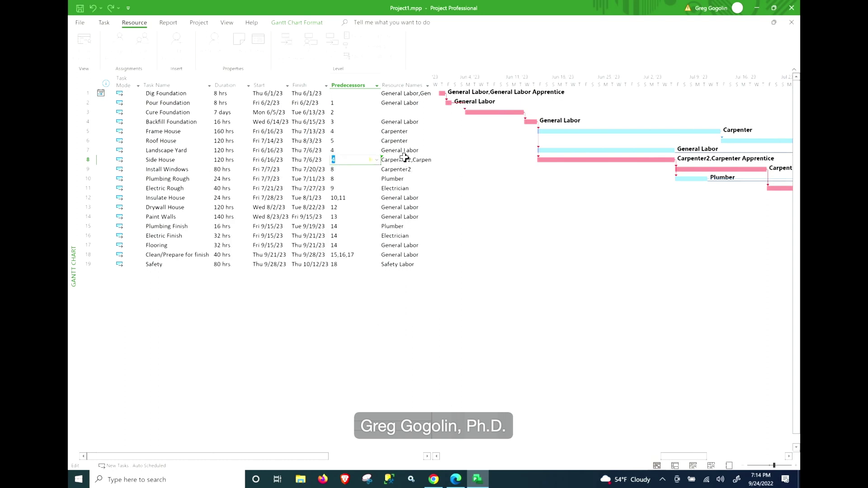
left_click(376, 160)
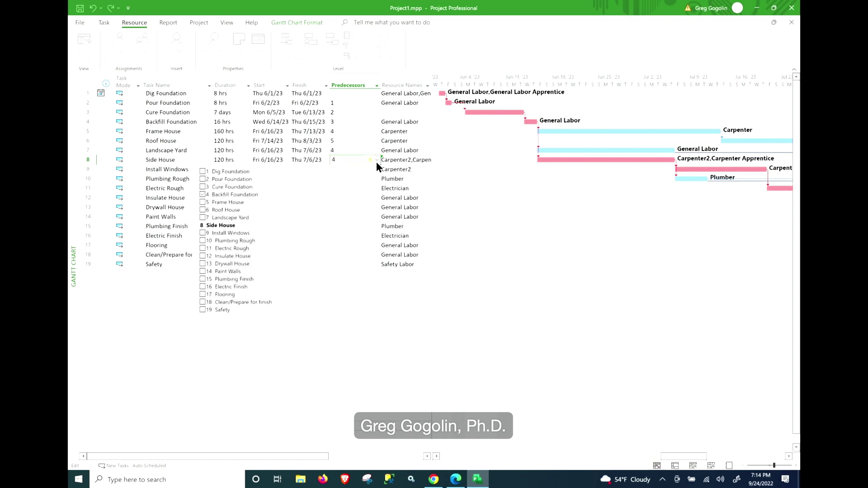
left_click(378, 159)
left_click(378, 160)
key("Escape")
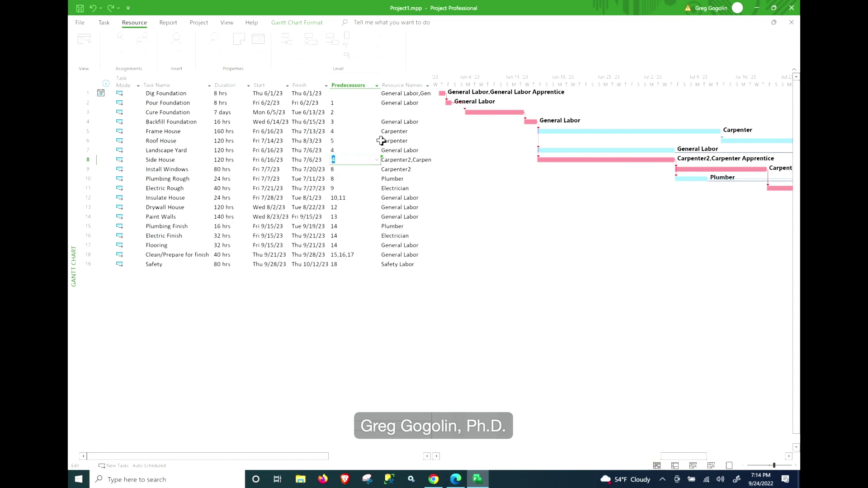
left_click(398, 179)
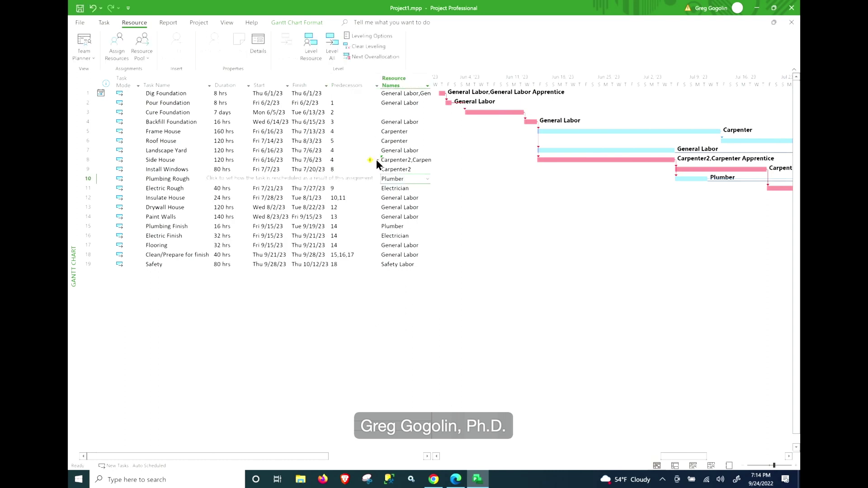
left_click(378, 160)
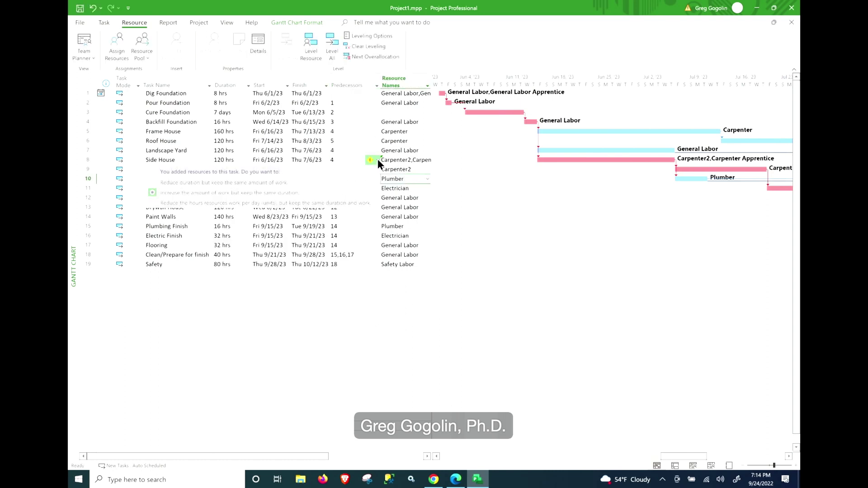
left_click(360, 182)
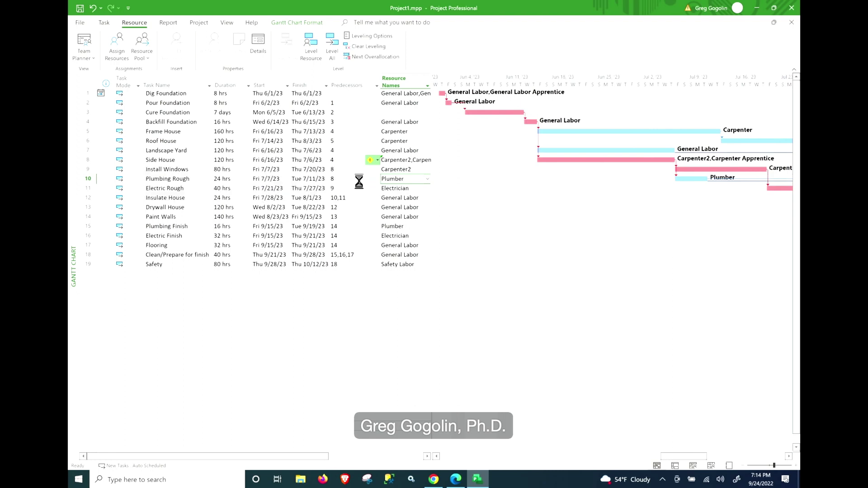
- Add Carpenter Apprentice to Install Windows
left_click(420, 170)
left_click(427, 170)
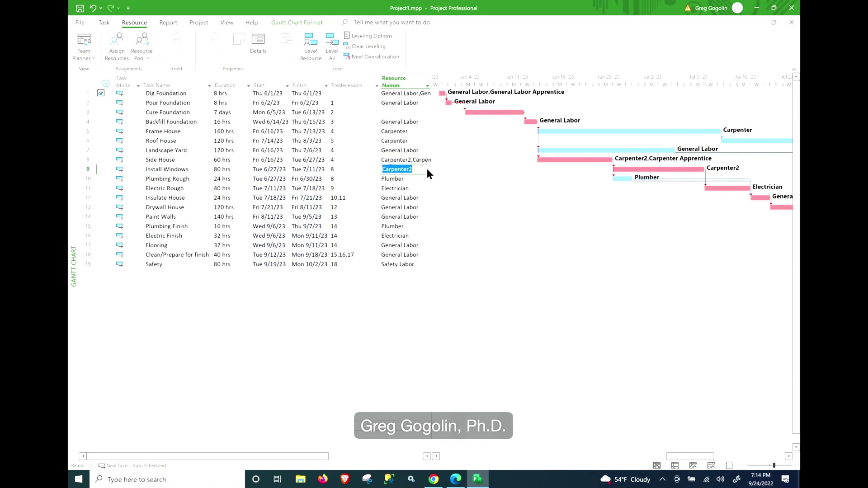
left_click(360, 179)
left_click(378, 169)
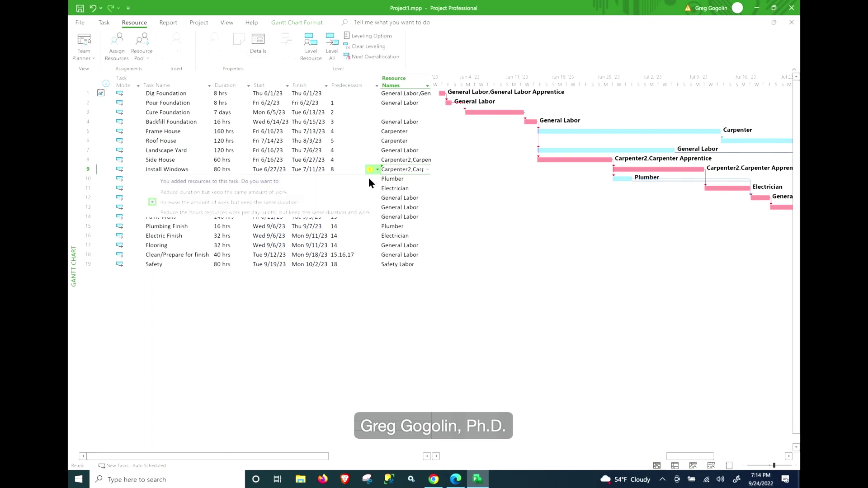
- Choose 'Reduce duration but keep the same amount of work' so Install Windows drops to 40 hrs
left_click(357, 192)
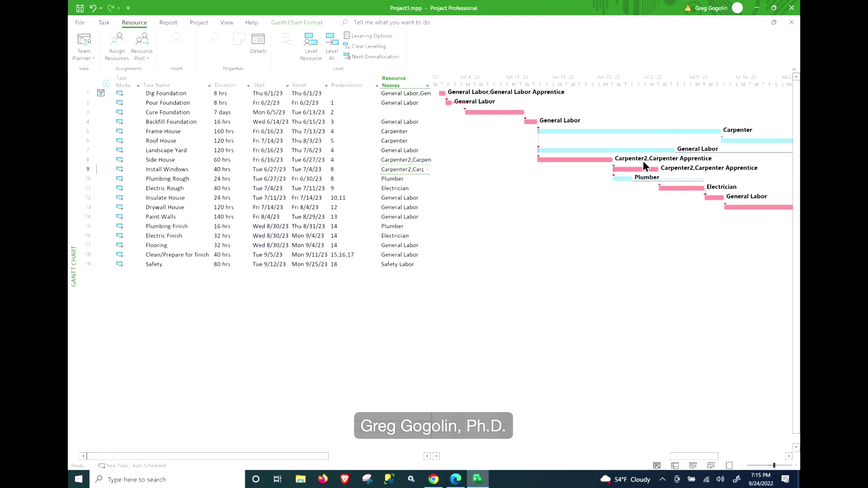
- View the Cost Overview dashboard, now totalling $69,220.00, then return to the Gantt Chart
left_click(171, 22)
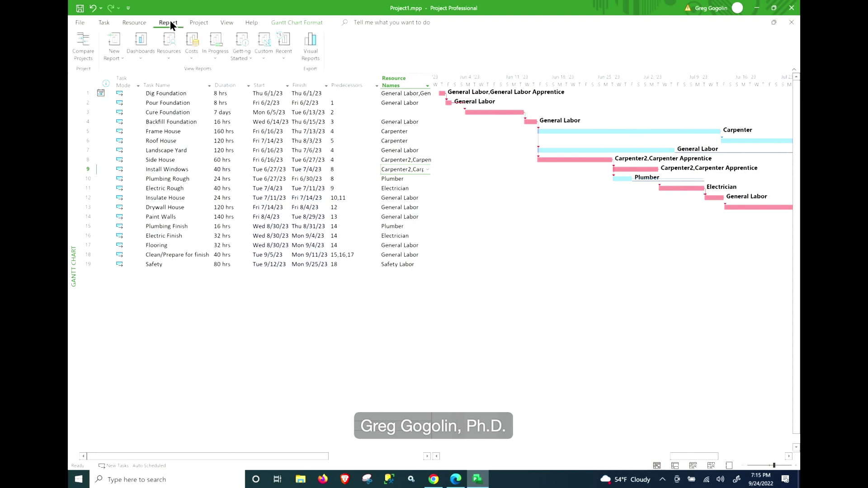
left_click(146, 48)
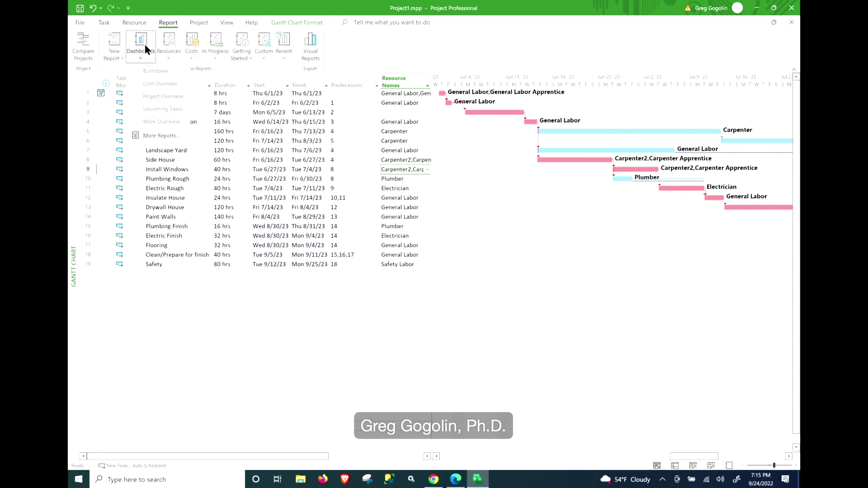
left_click(144, 84)
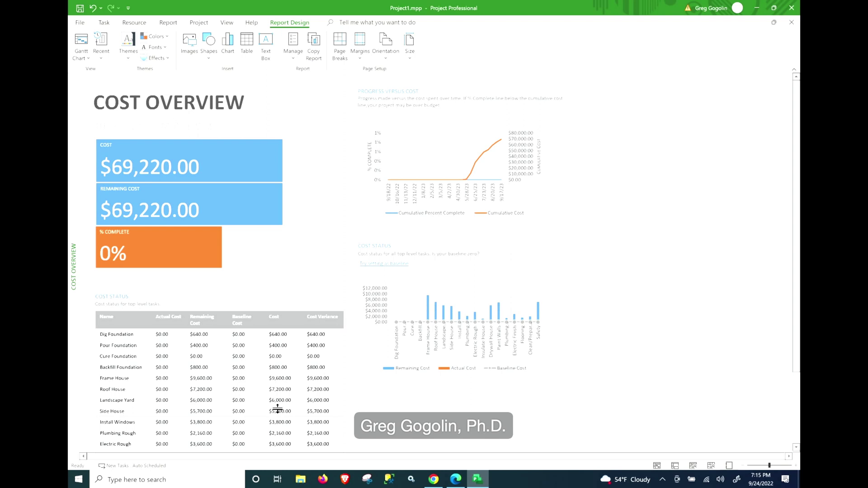
left_click(82, 41)
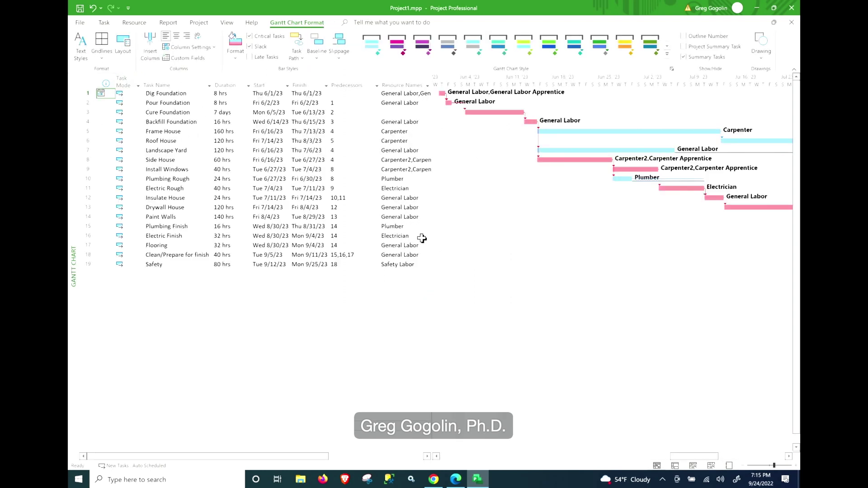